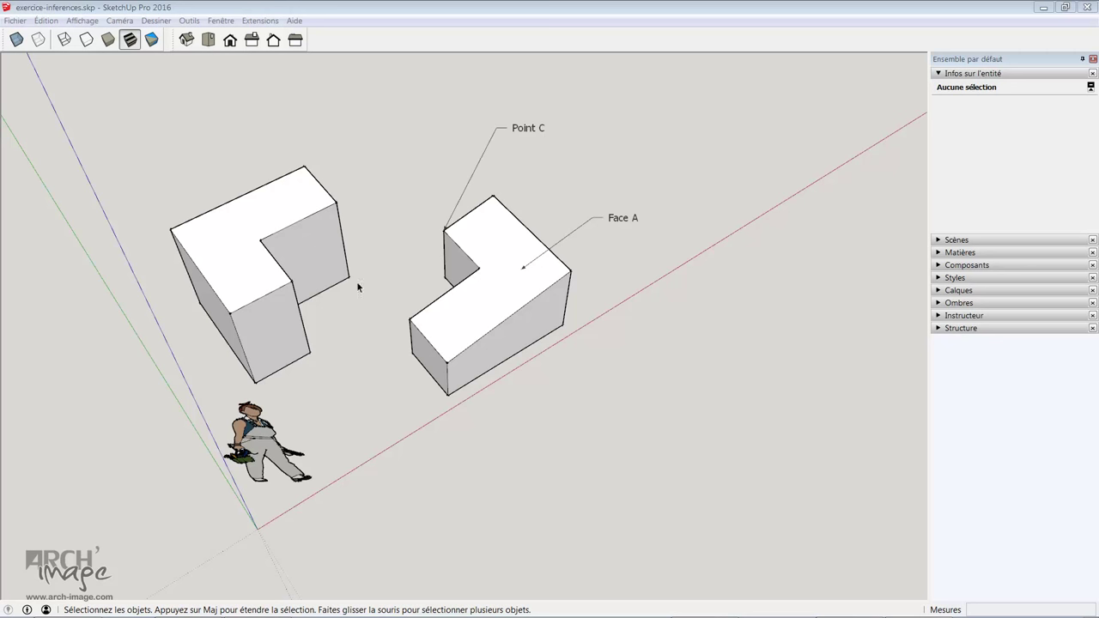
# Step: Draw a rectangle on the ground and offset its outline about 63 cm inward
pyautogui.press('r')
pyautogui.click(535, 437)
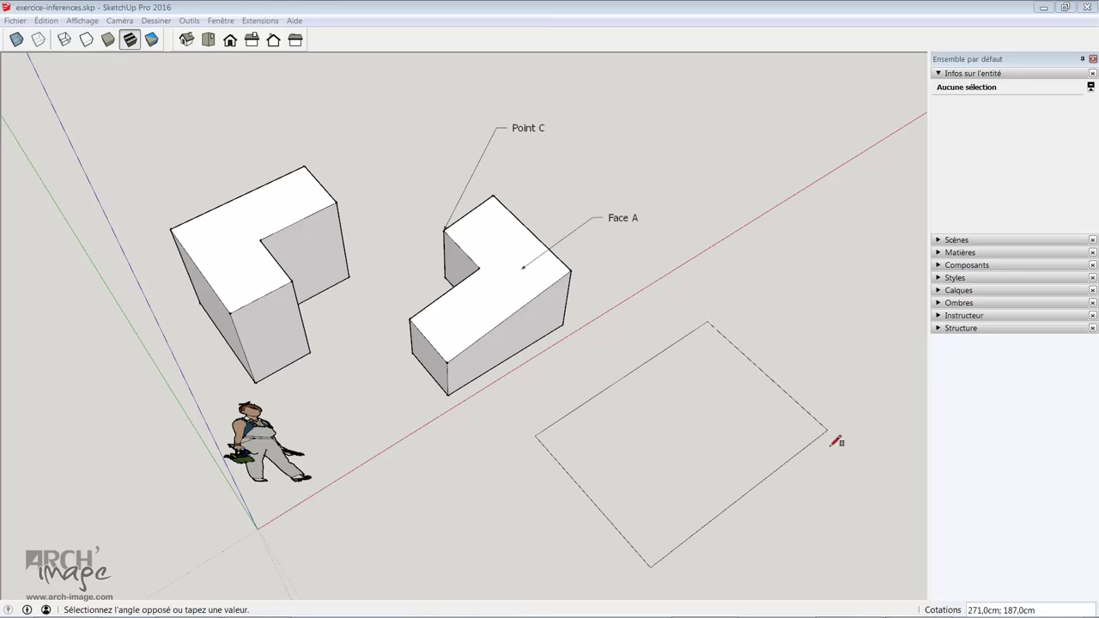
pyautogui.click(869, 412)
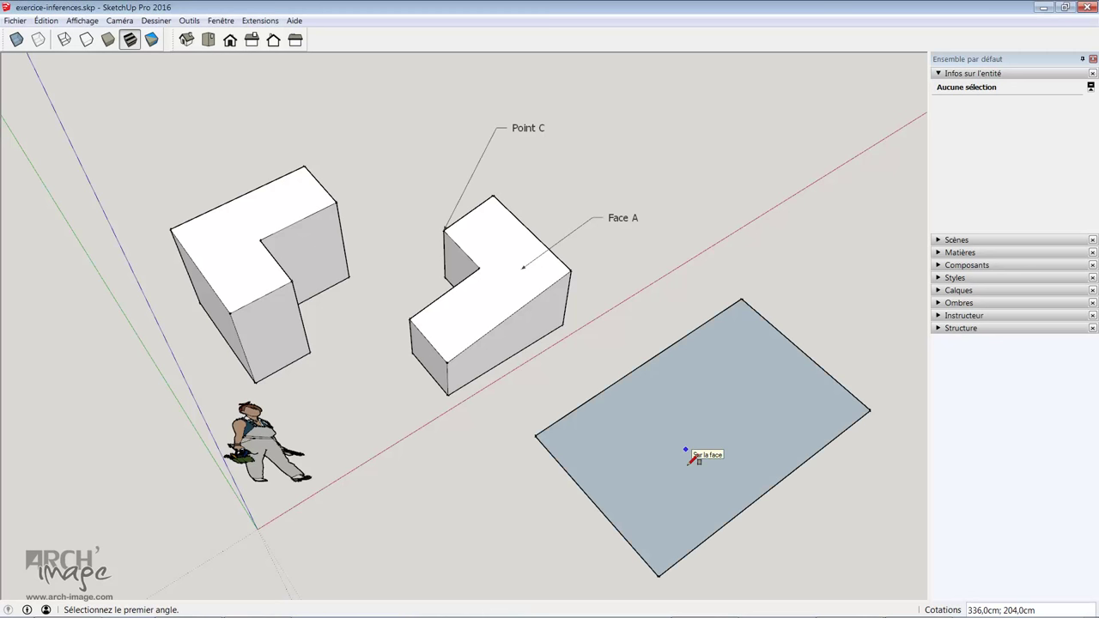
pyautogui.press('space')
pyautogui.press('f')
pyautogui.click(650, 377)
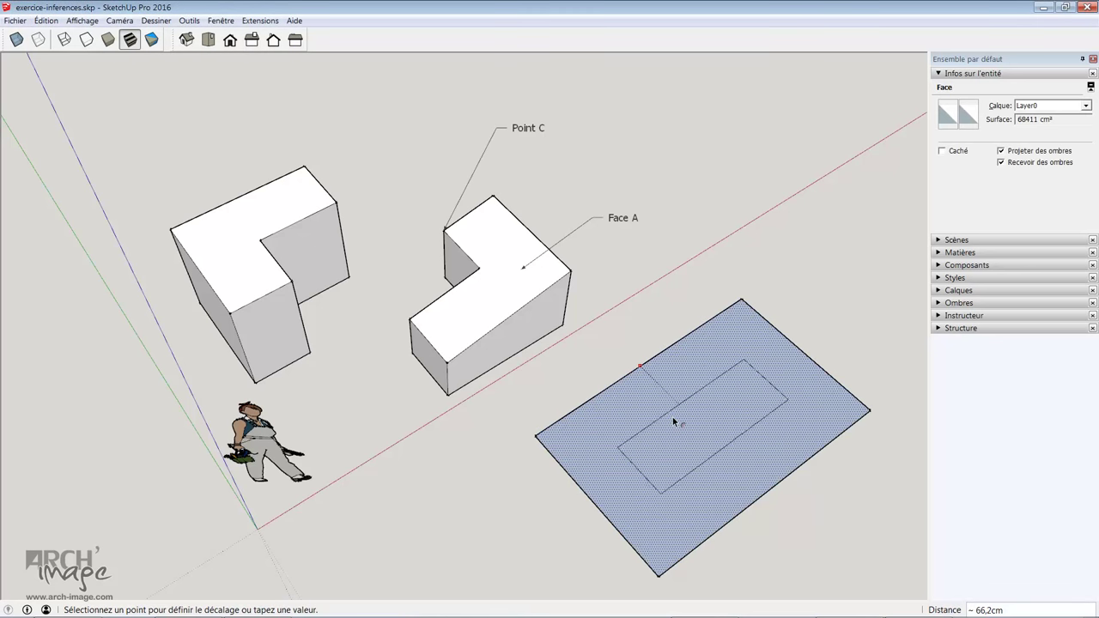
pyautogui.click(675, 414)
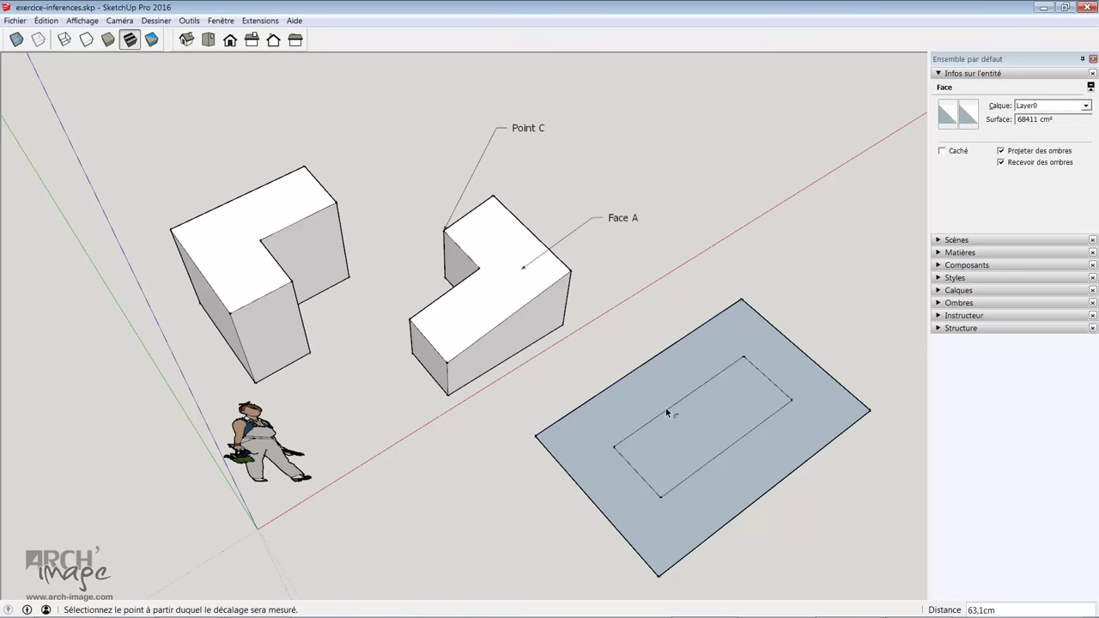
# Step: Delete the inner face and push the remaining ring up 125 cm into a hollow frame
pyautogui.click(717, 435)
pyautogui.press('Delete')
pyautogui.press('p')
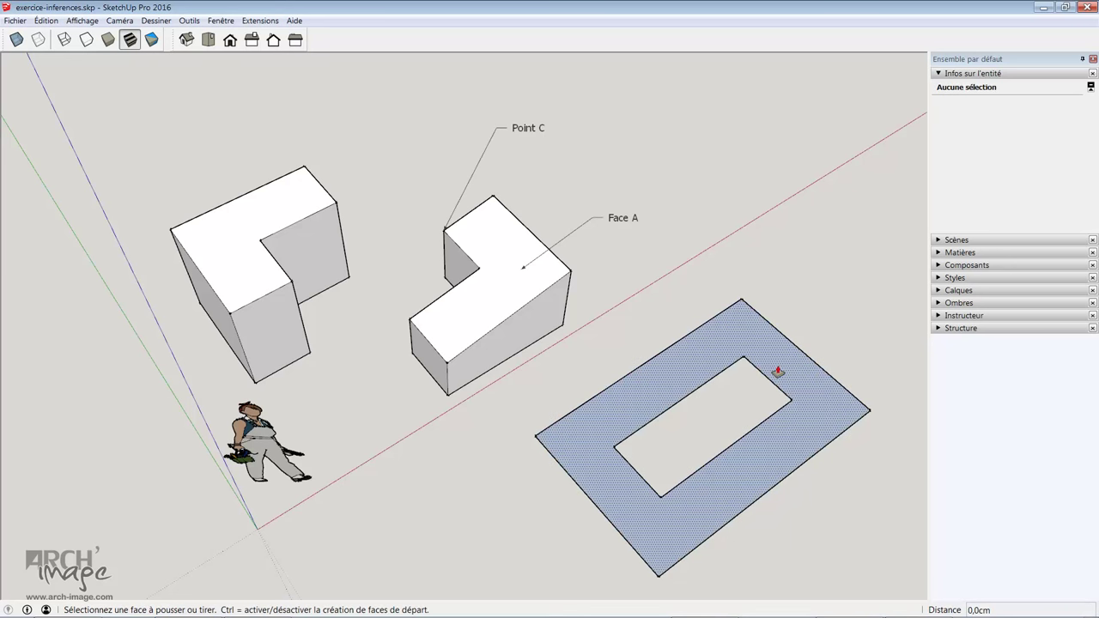
pyautogui.click(776, 373)
# Step: Draw two dividing lines across the frame's top and through the opening
pyautogui.press('l')
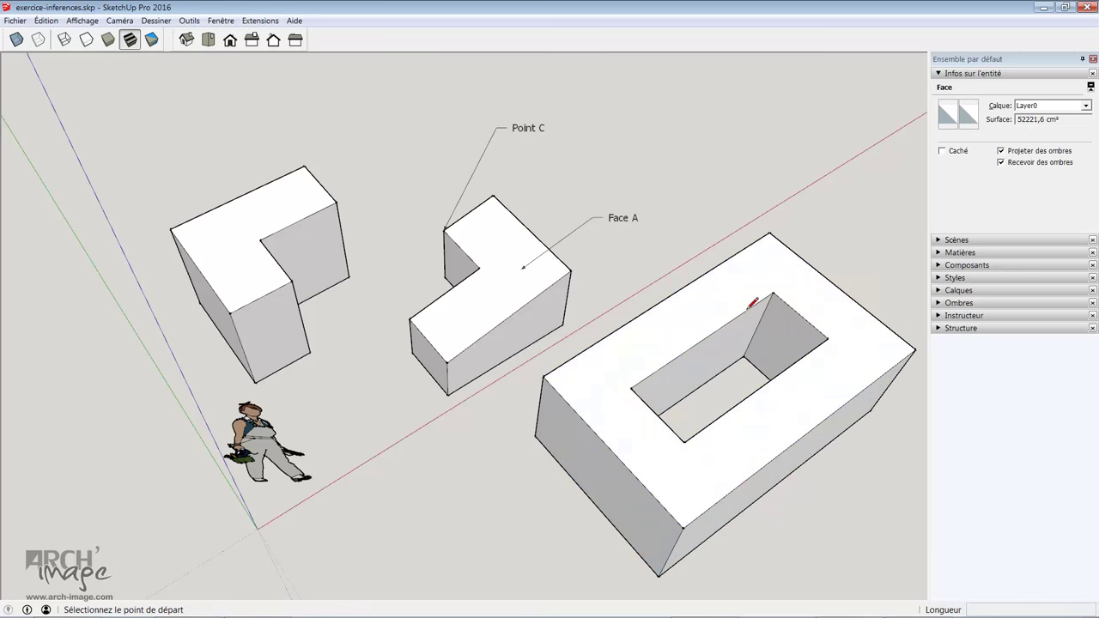
pyautogui.click(671, 309)
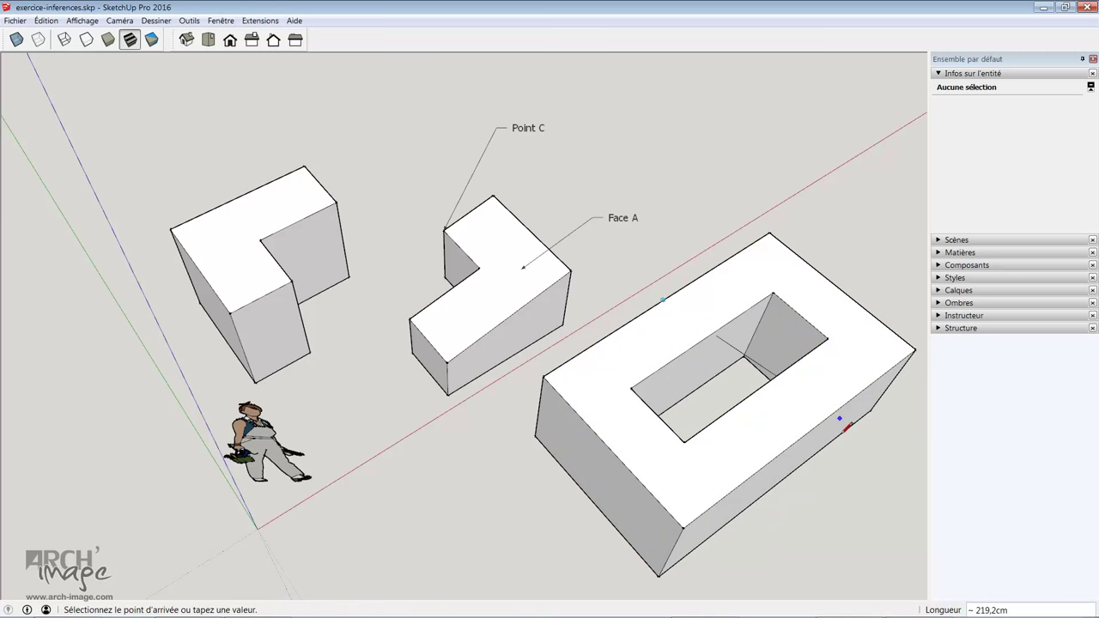
pyautogui.click(808, 433)
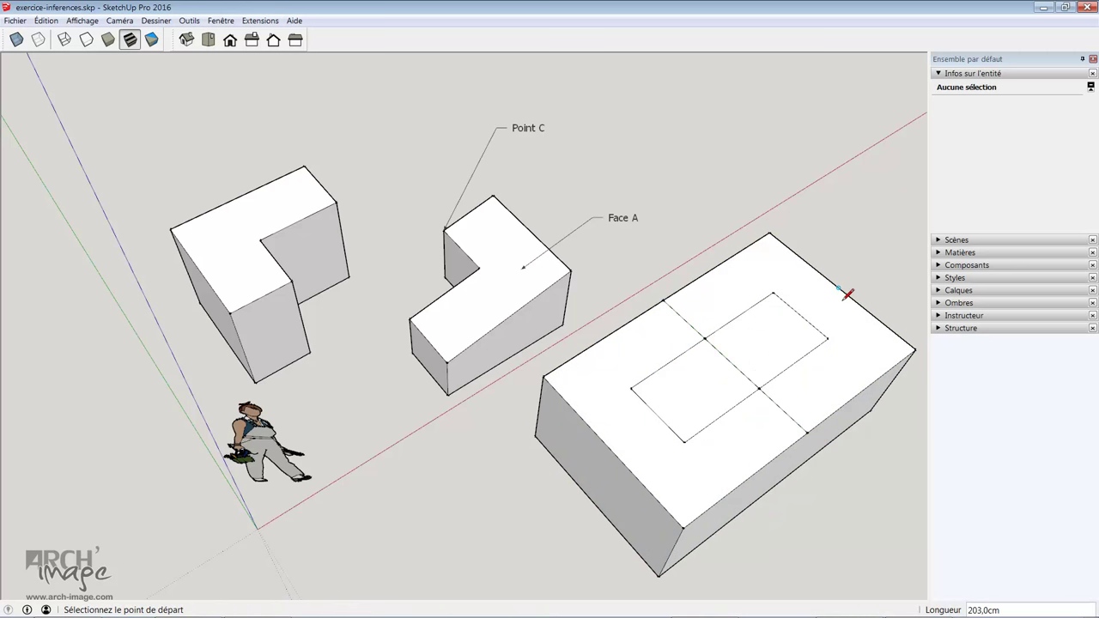
pyautogui.click(839, 289)
pyautogui.click(609, 447)
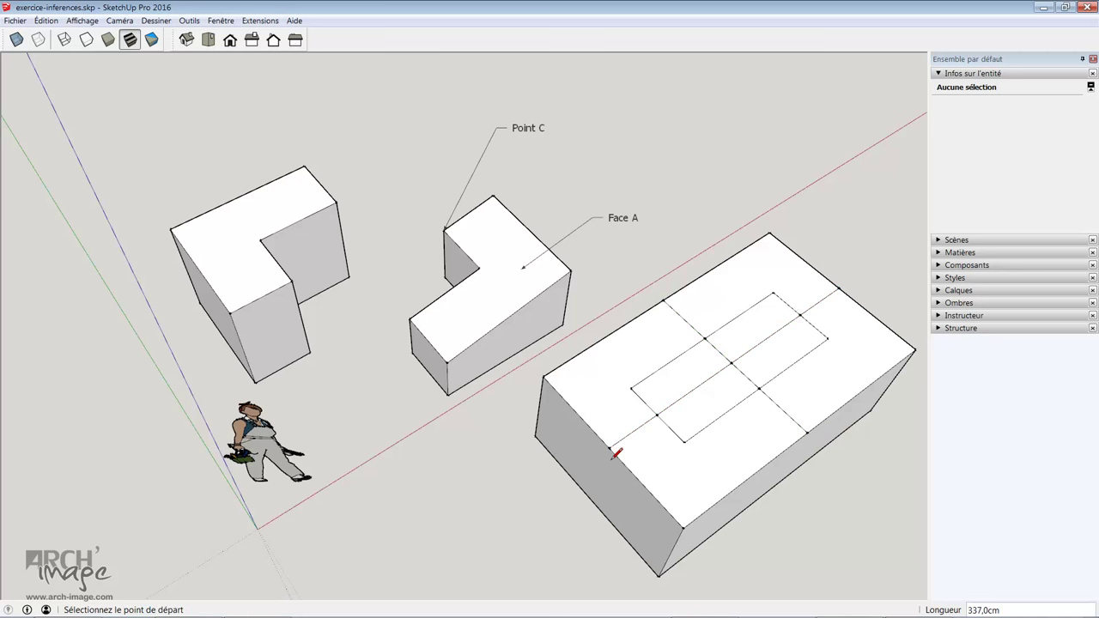
pyautogui.press('space')
# Step: Erase the crossing lines inside the opening and delete the inner rectangle face
pyautogui.press('e')
pyautogui.moveTo(749, 373); pyautogui.dragTo(731, 382)
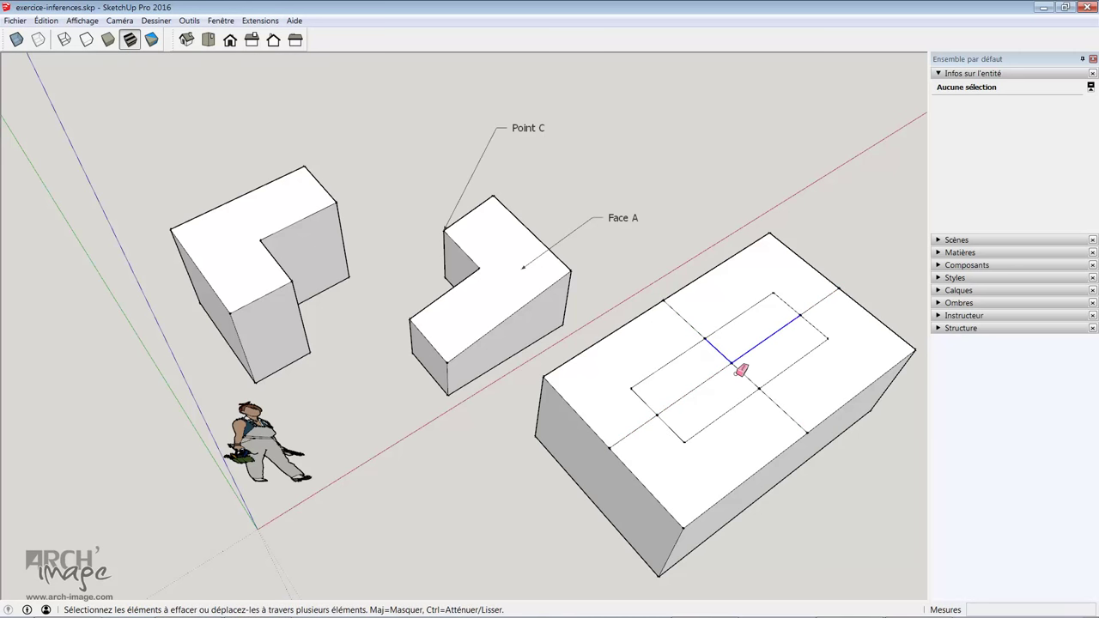
pyautogui.rightClick(698, 381)
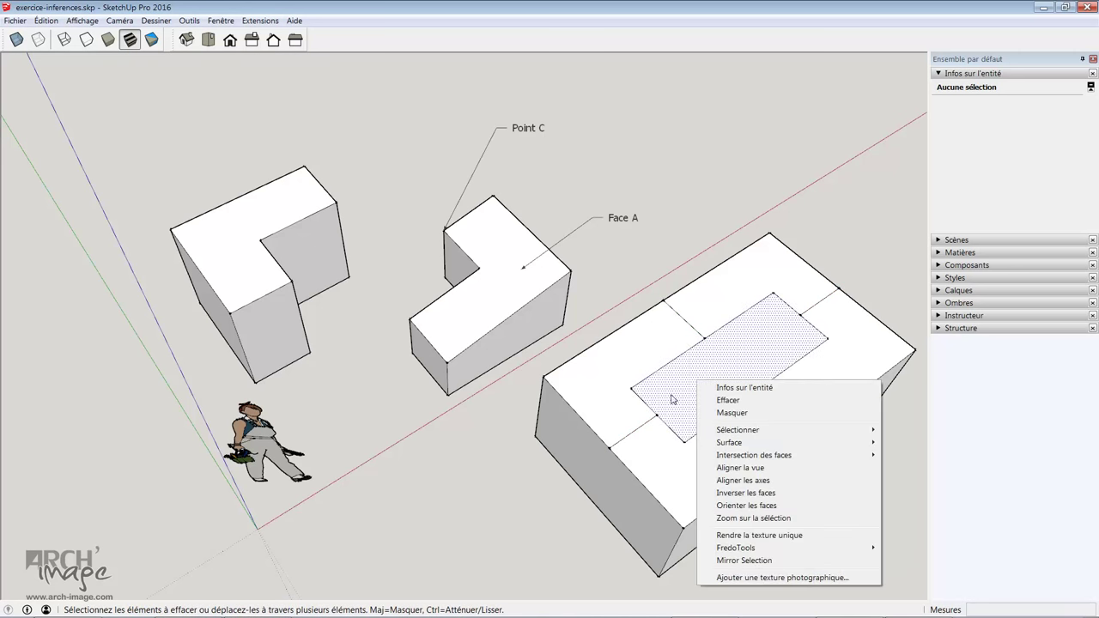
pyautogui.click(738, 401)
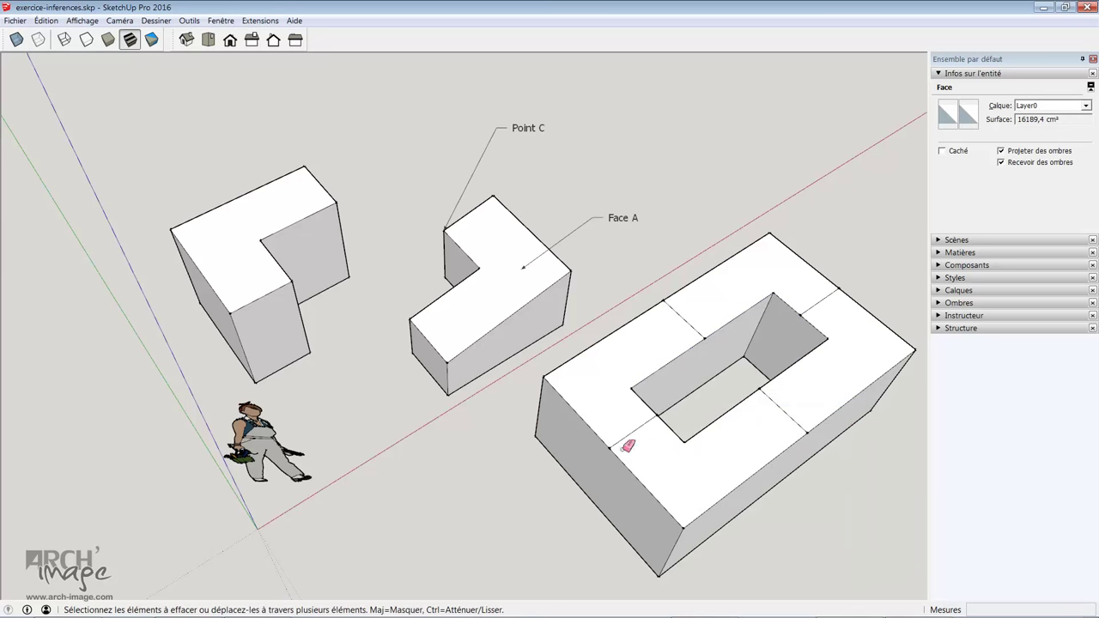
# Step: Push the back and front connecting sections down 125 cm and erase the leftover edges
pyautogui.press('p')
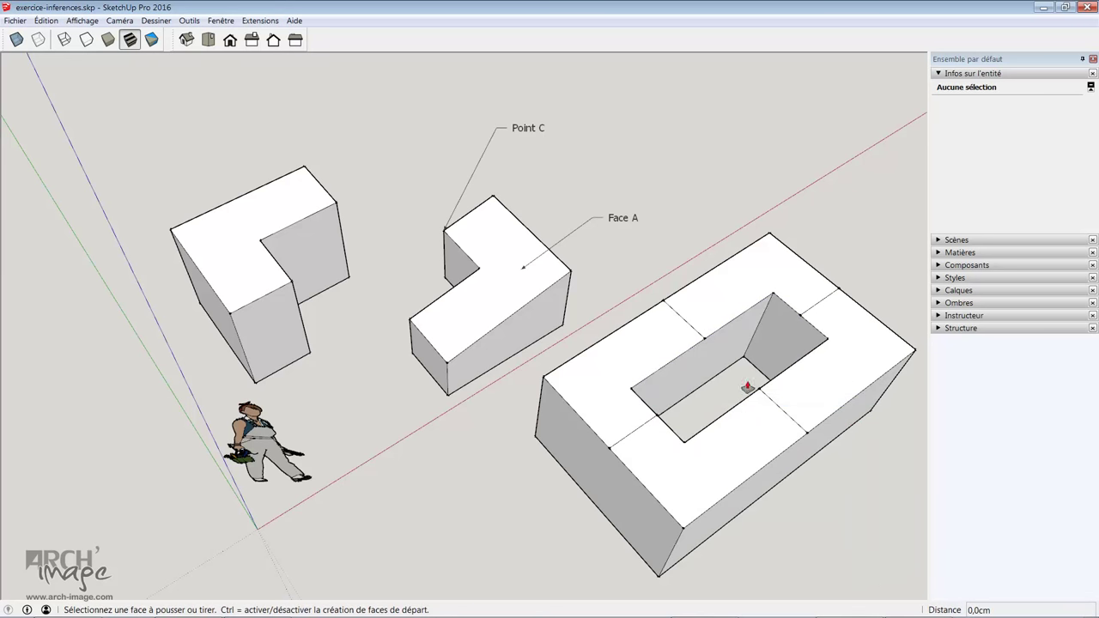
pyautogui.click(742, 290)
pyautogui.click(719, 411)
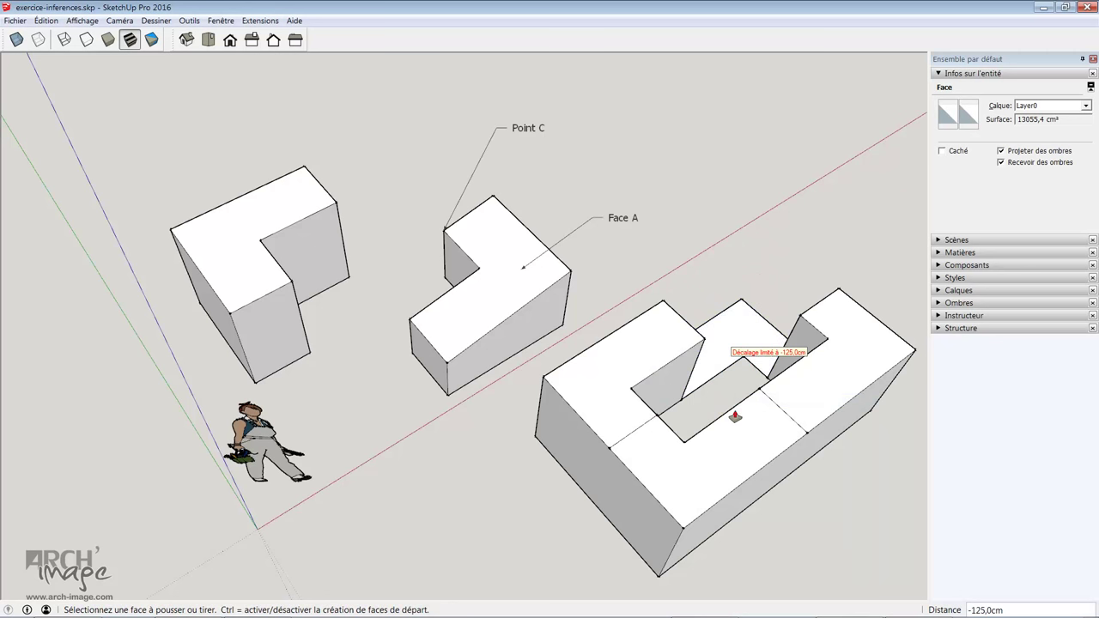
pyautogui.doubleClick(737, 485)
pyautogui.press('e')
pyautogui.moveTo(680, 503); pyautogui.dragTo(679, 583)
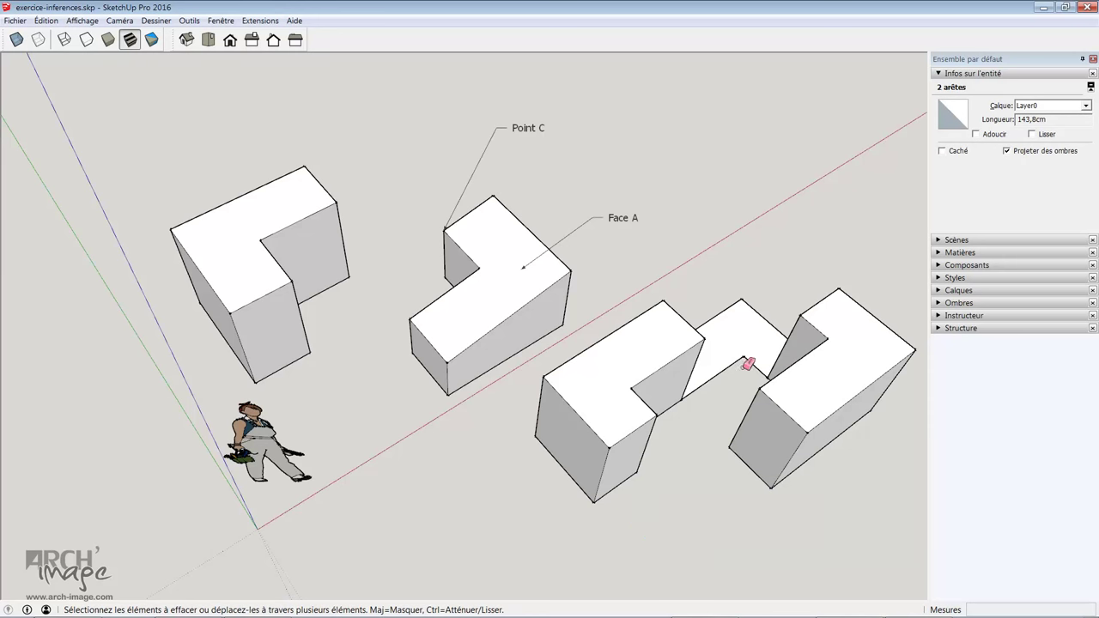
pyautogui.moveTo(748, 362); pyautogui.dragTo(743, 308)
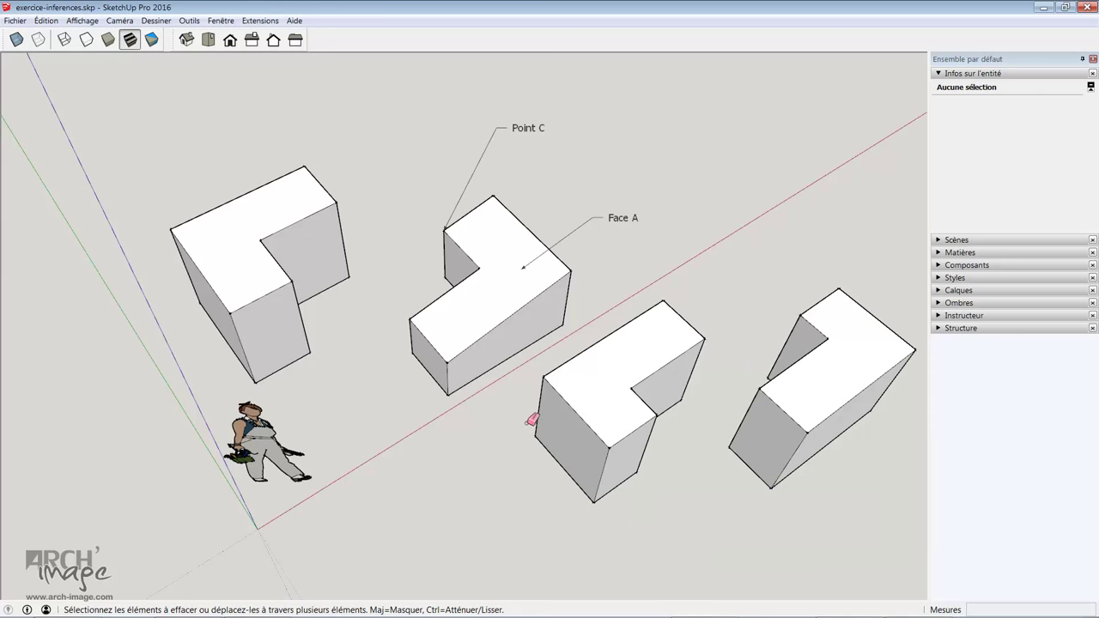
# Step: Enable the Grand jeu d'outils toolbar and pick the Section Plane tool
pyautogui.scroll(-3, 215, 433)
pyautogui.scroll(3, 676, 458)
pyautogui.scroll(2, 636, 395)
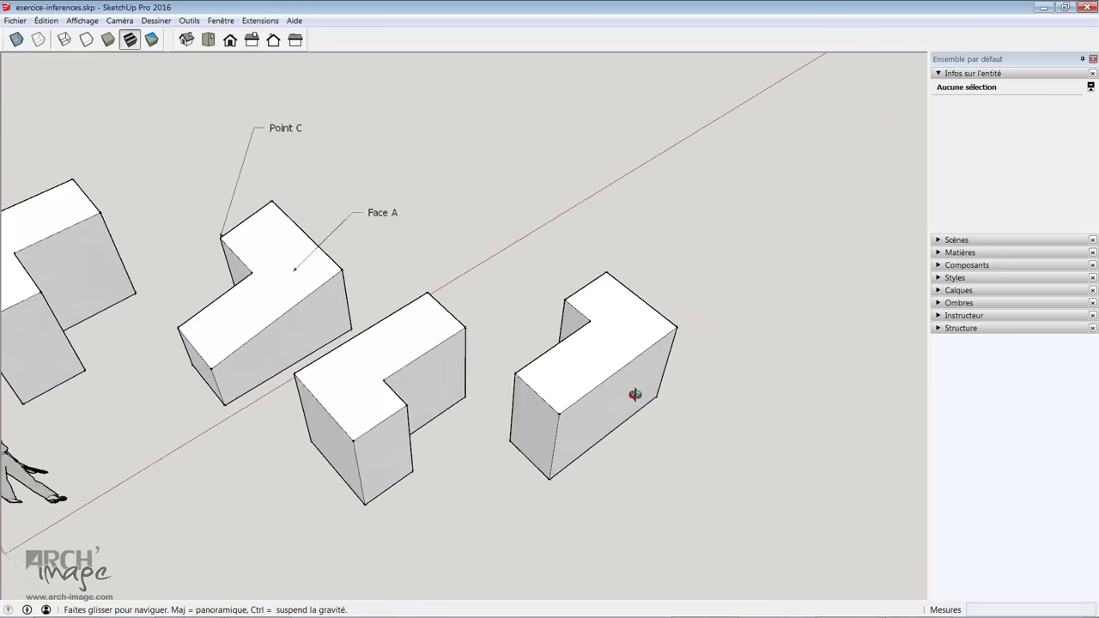
pyautogui.press('space')
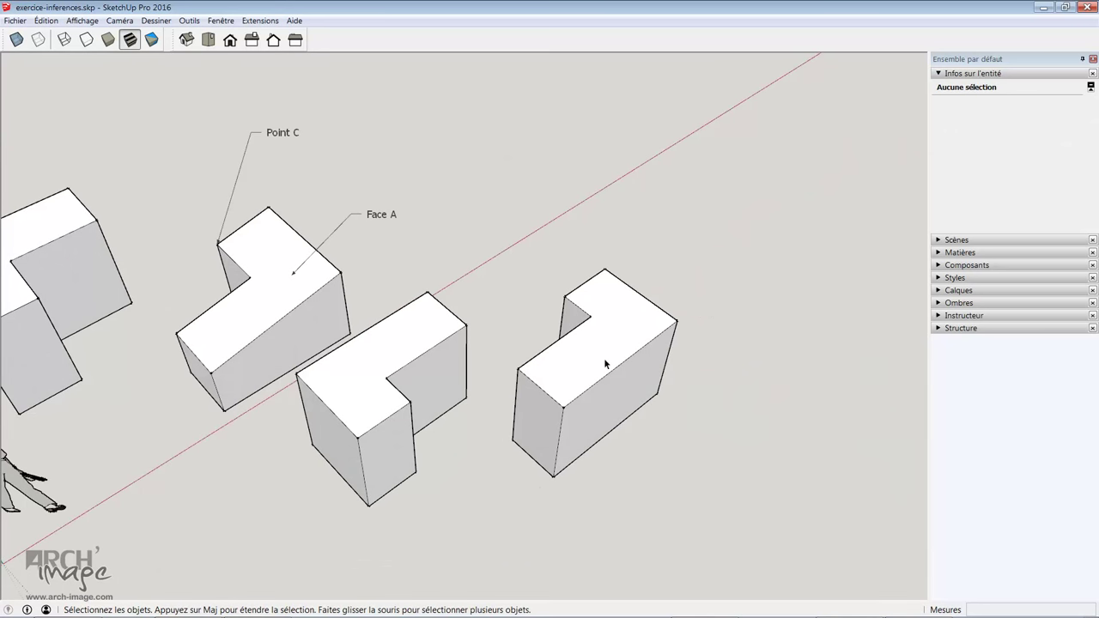
pyautogui.rightClick(360, 45)
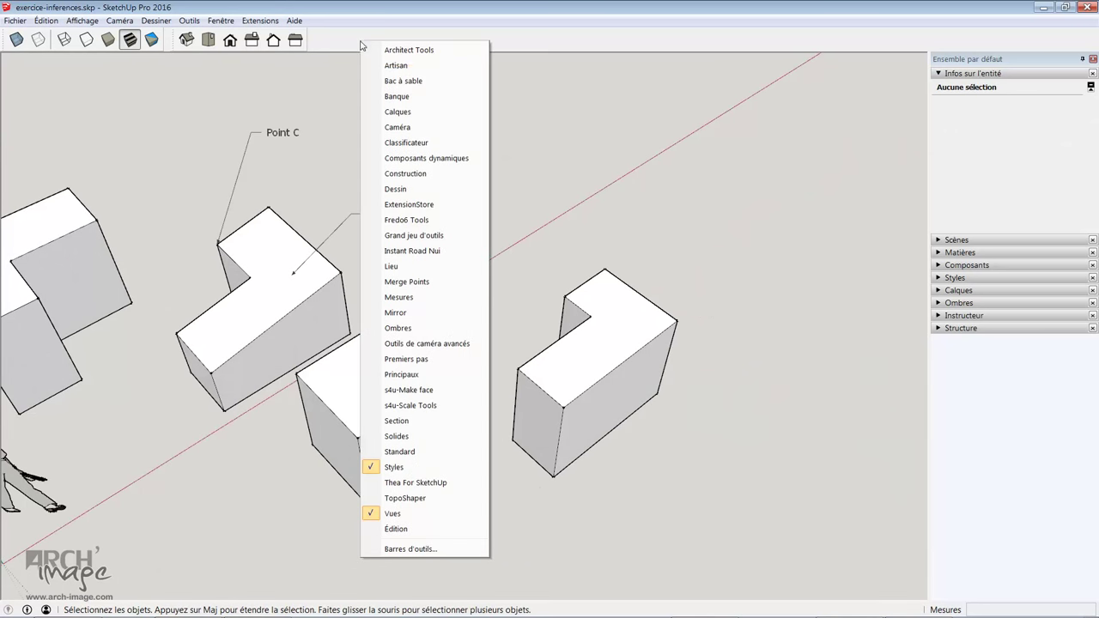
pyautogui.click(421, 236)
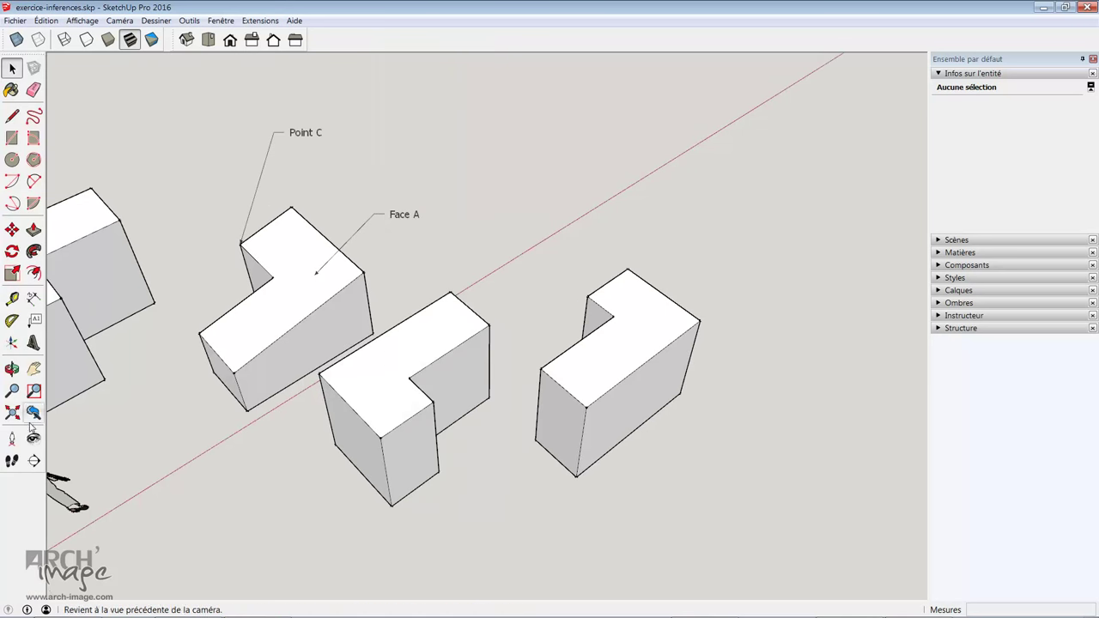
pyautogui.click(35, 462)
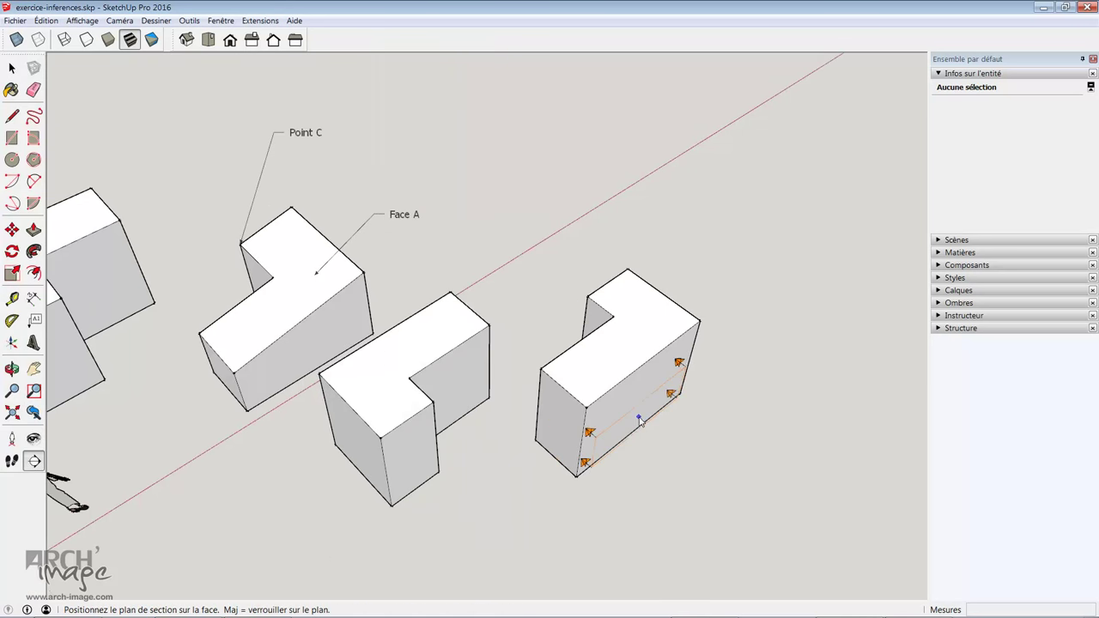
# Step: Place a section plane on the block's top, move it lower and tilt it through the blocks
pyautogui.click(586, 367)
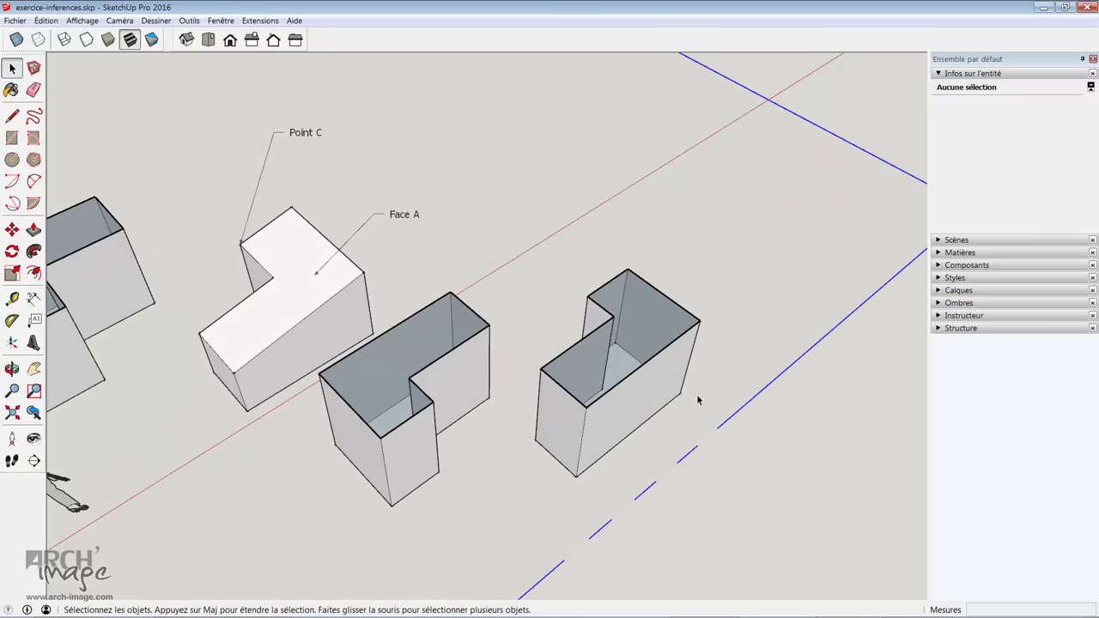
pyautogui.moveTo(696, 398)
pyautogui.mouseDown(button='middle')
pyautogui.moveTo(580, 198)
pyautogui.moveTo(574, 125)
pyautogui.mouseUp(button='middle')
pyautogui.press('m')
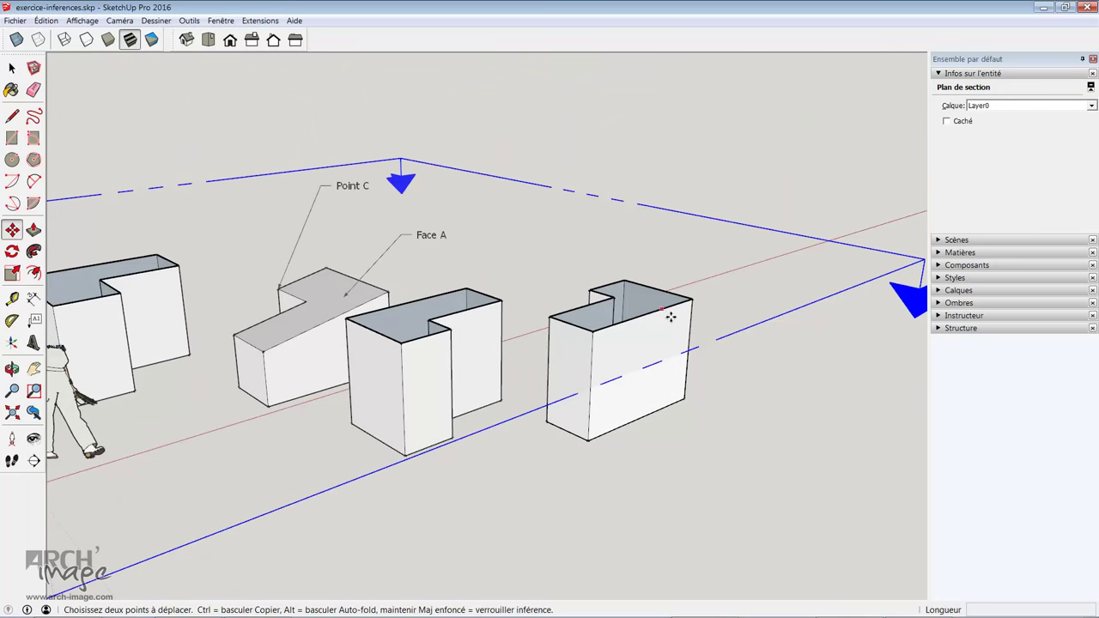
pyautogui.click(657, 319)
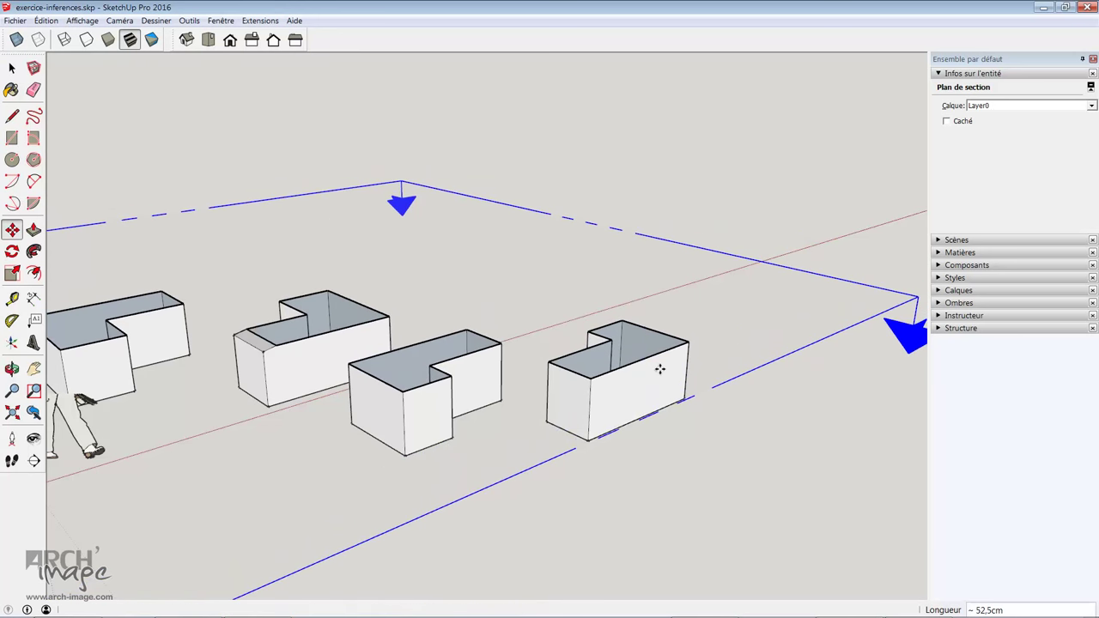
pyautogui.press('q')
pyautogui.moveTo(667, 378); pyautogui.dragTo(672, 373, button='middle')
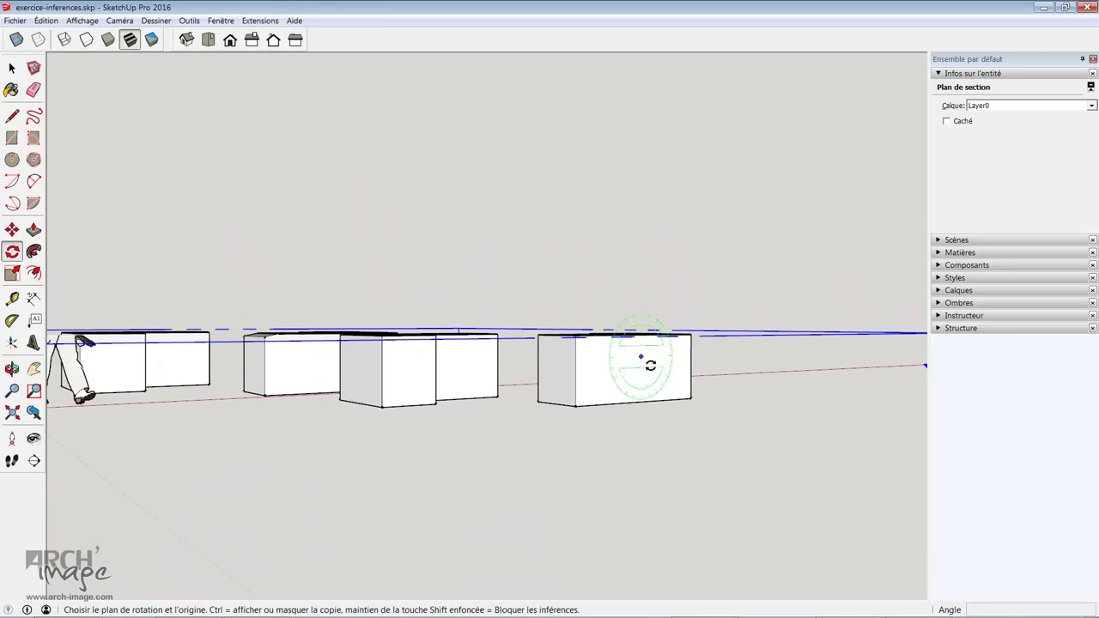
pyautogui.click(690, 343)
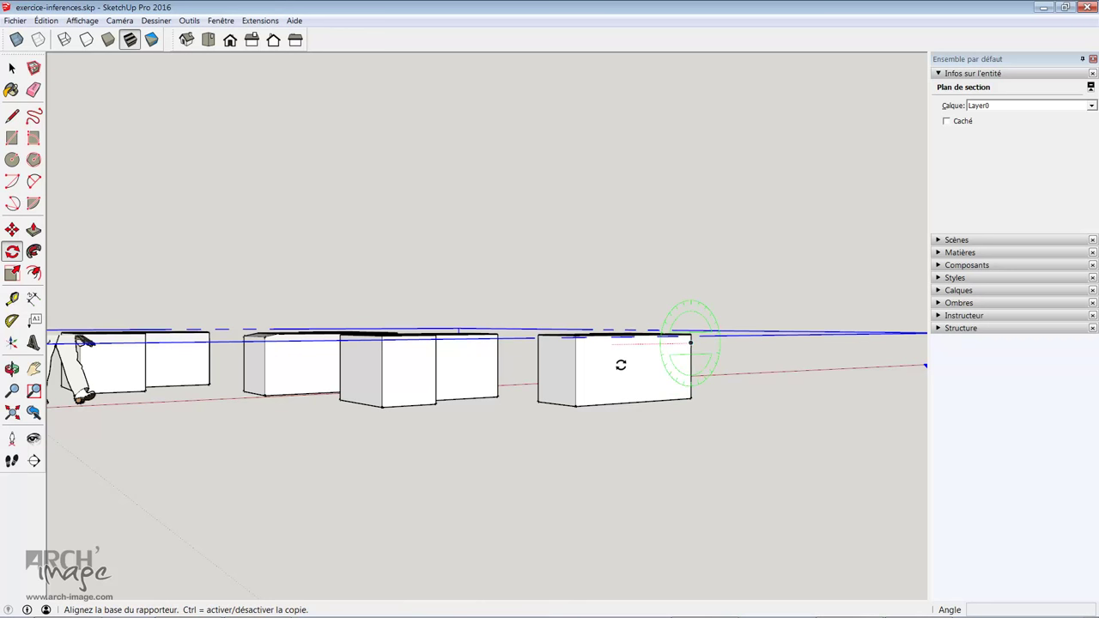
pyautogui.moveTo(621, 365)
pyautogui.mouseDown(button='middle')
pyautogui.moveTo(604, 393)
pyautogui.moveTo(695, 324)
pyautogui.mouseUp(button='middle')
# Step: Create a grouped section slice from the cut and delete the section plane
pyautogui.press('space')
pyautogui.rightClick(706, 300)
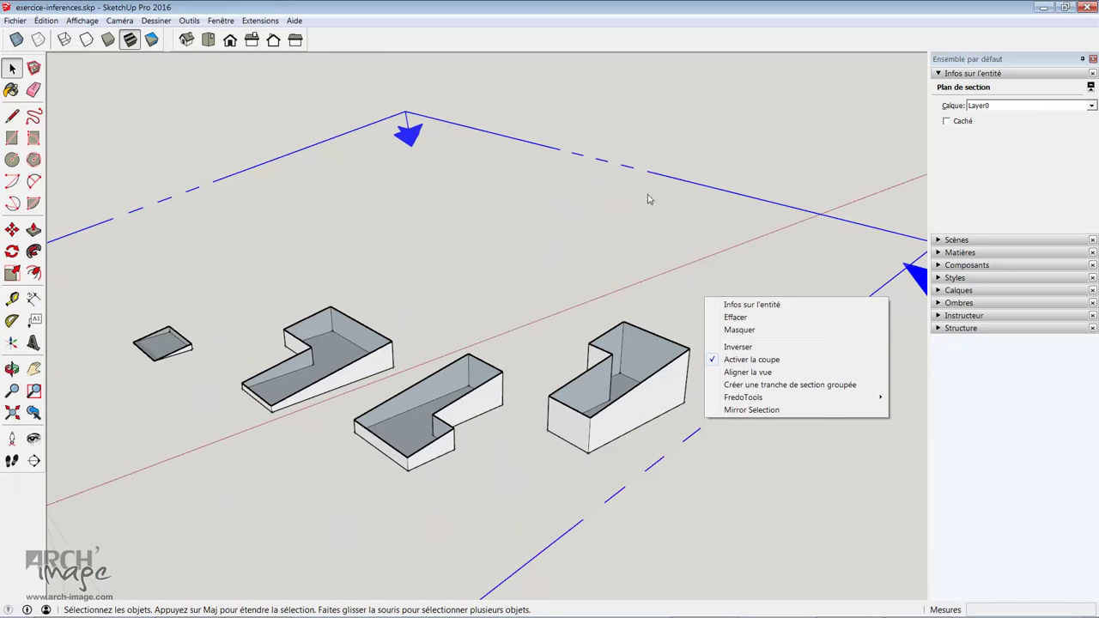
pyautogui.click(760, 384)
pyautogui.hotkey('ctrl', 'z')
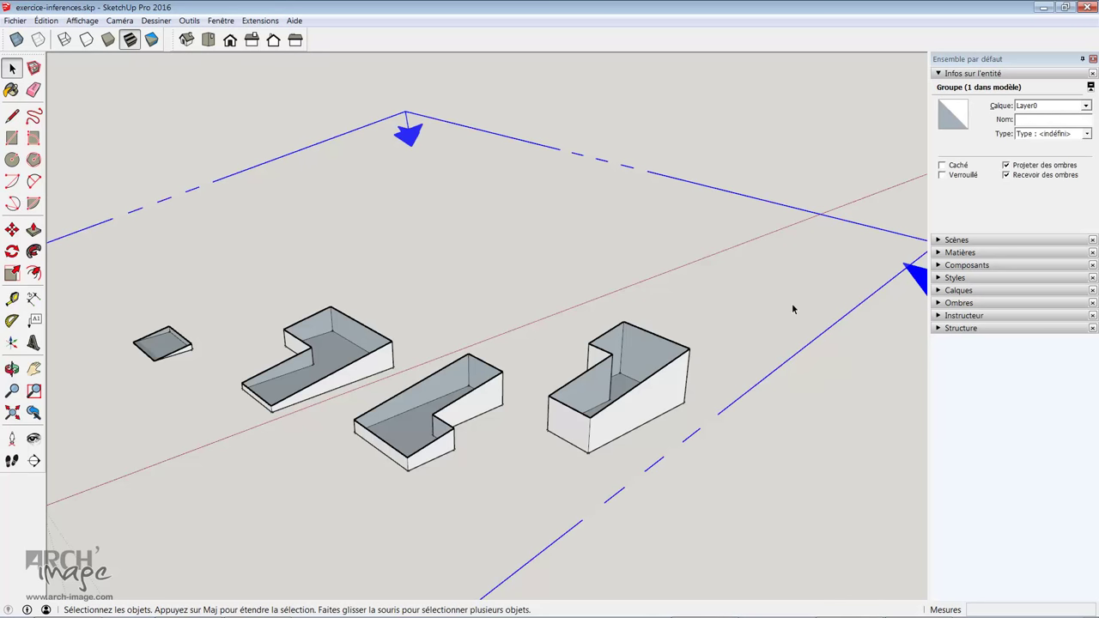
pyautogui.press('Delete')
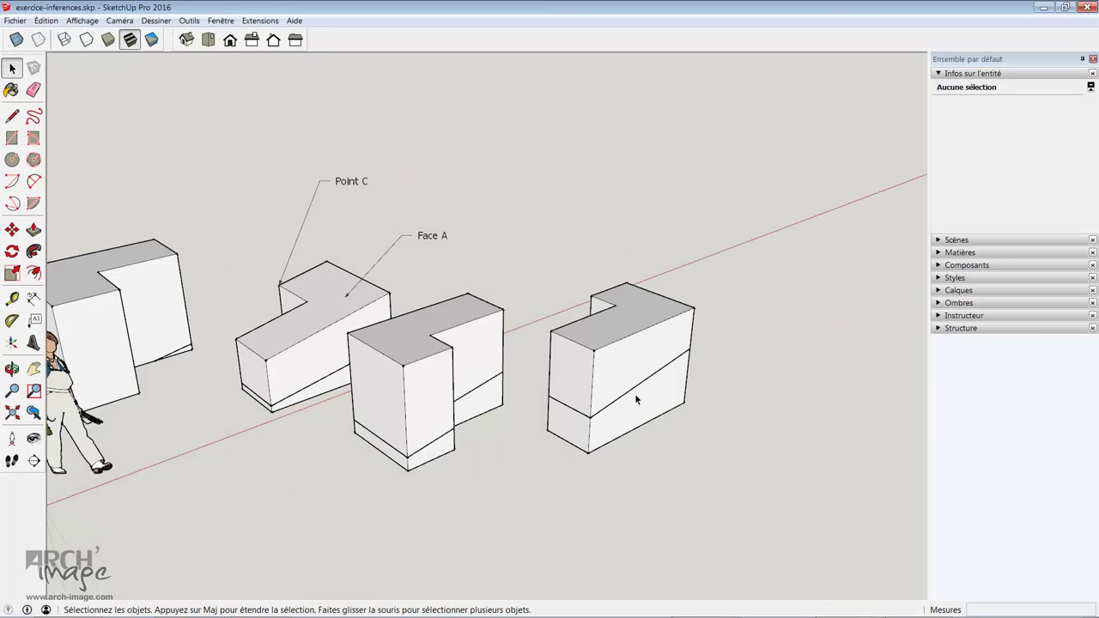
# Step: Inside the slice group, delete the slice edges around the other blocks
pyautogui.doubleClick(636, 399)
pyautogui.scroll(-1, 634, 393)
pyautogui.scroll(-2, 635, 393)
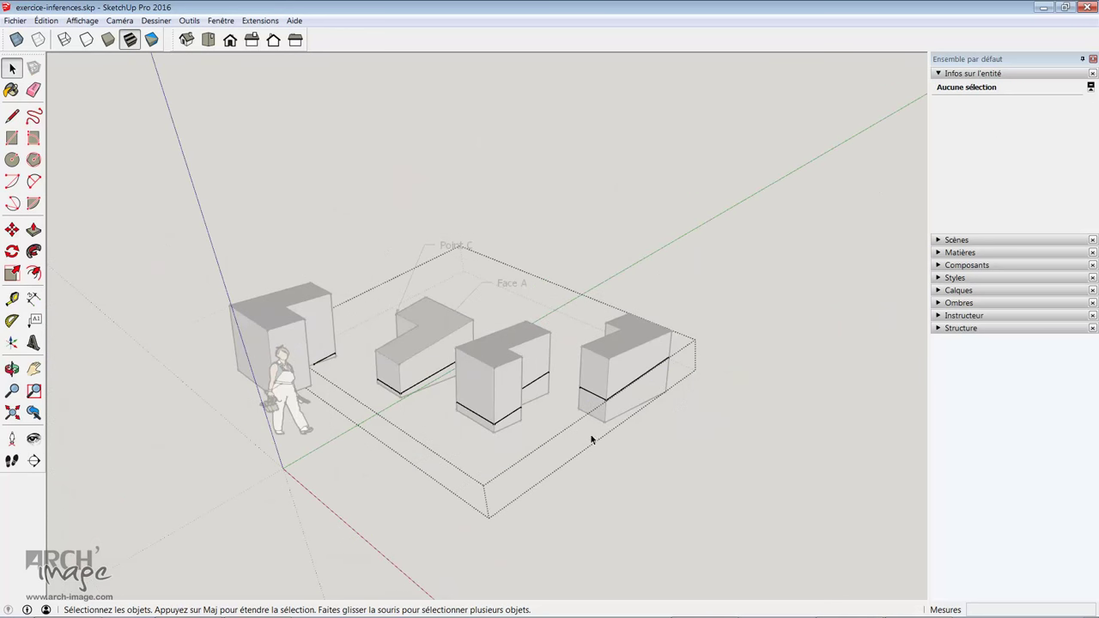
pyautogui.moveTo(285, 223); pyautogui.dragTo(117, 153)
pyautogui.press('Delete')
pyautogui.scroll(3, 652, 376)
pyautogui.scroll(2, 792, 265)
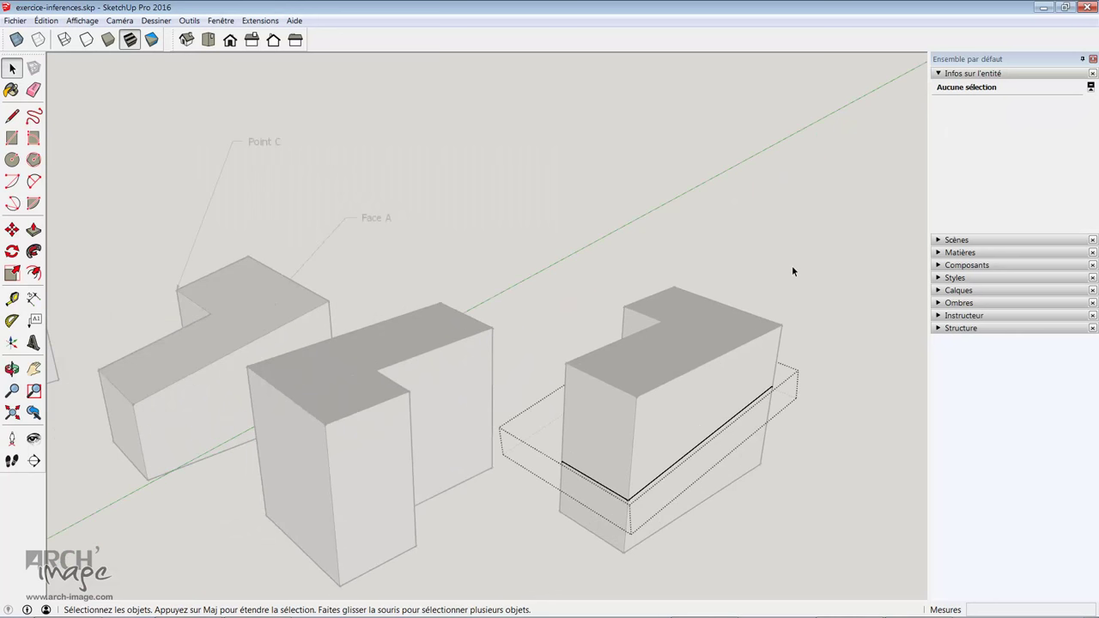
# Step: Exit the group and select the remaining slice outline on the right block
pyautogui.click(791, 265)
pyautogui.scroll(3, 694, 450)
pyautogui.click(694, 448)
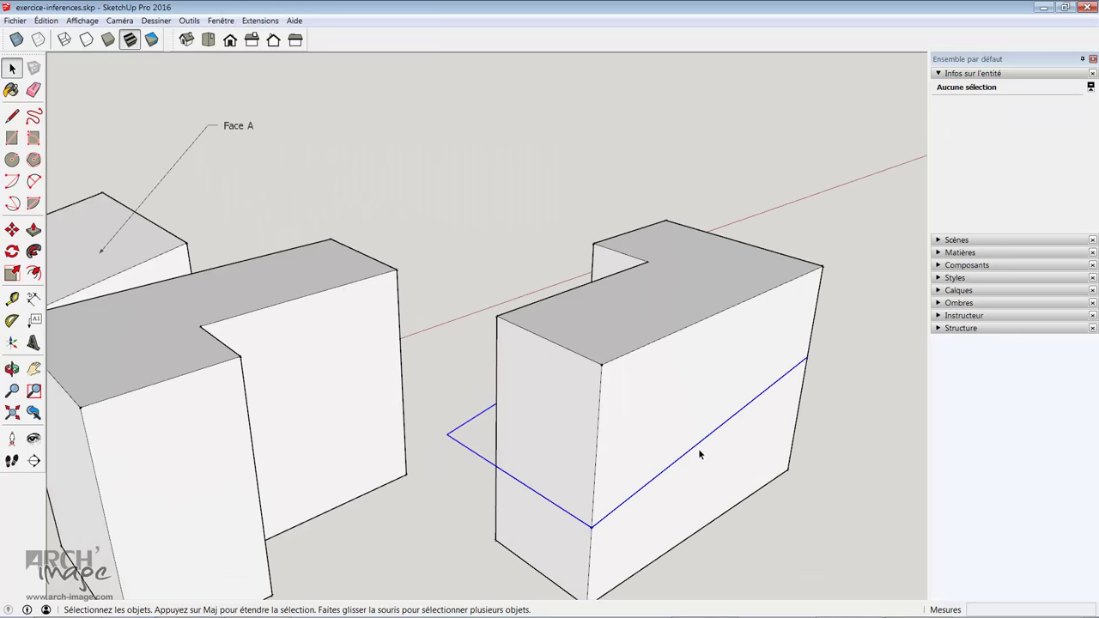
pyautogui.scroll(-2, 694, 438)
pyautogui.scroll(-2, 652, 368)
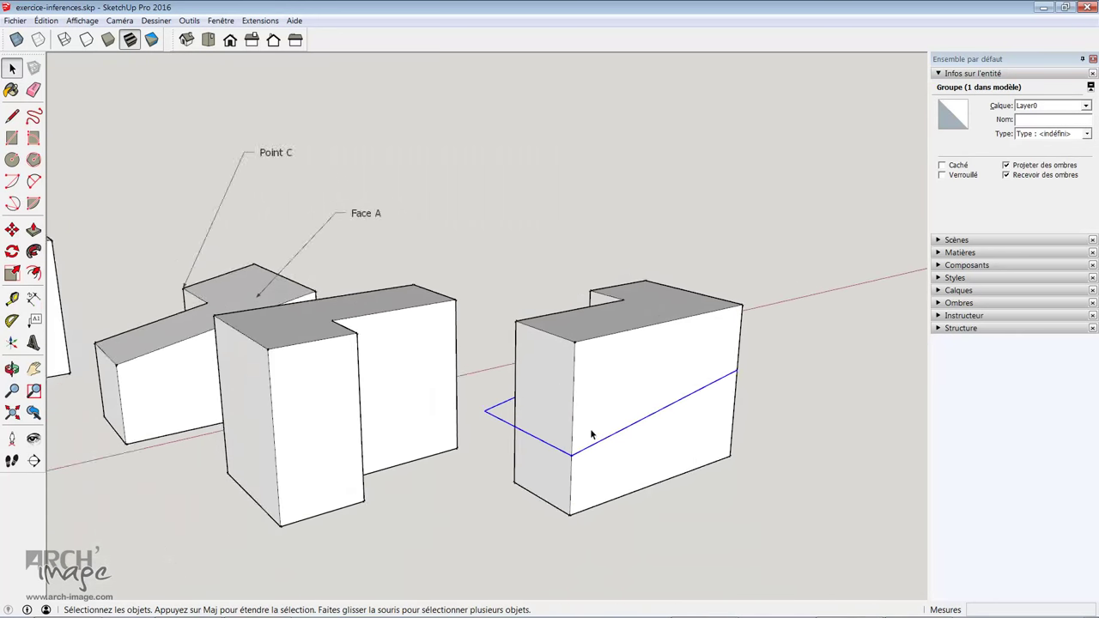
pyautogui.scroll(3, 589, 434)
# Step: Explode the slice outline and delete the right block's upper part above the sloped line
pyautogui.rightClick(605, 449)
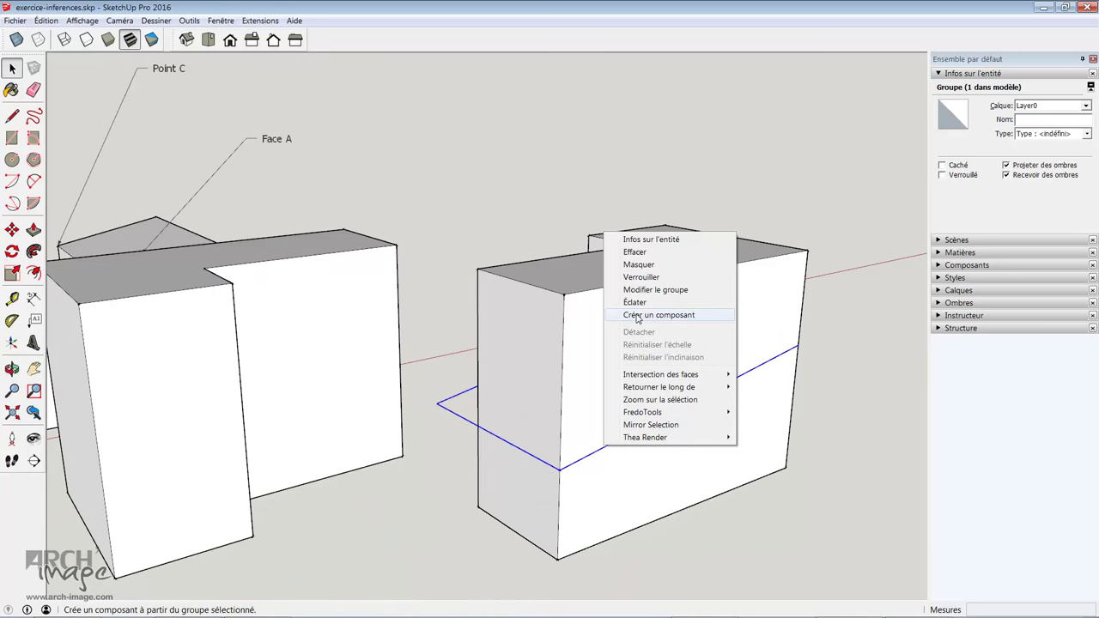
pyautogui.click(641, 309)
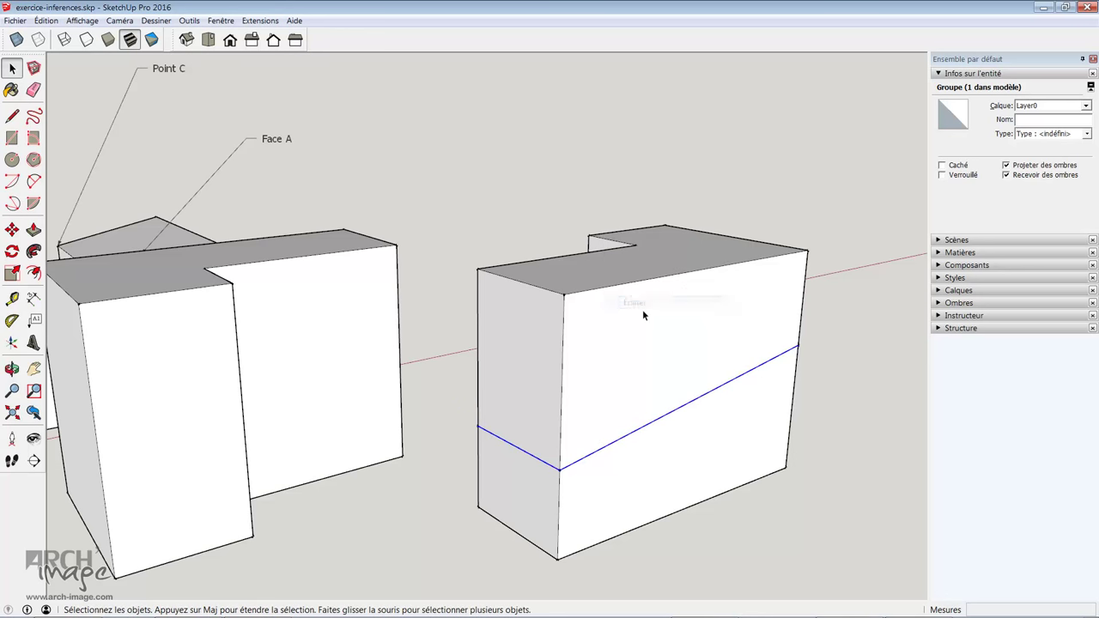
pyautogui.moveTo(642, 309); pyautogui.dragTo(770, 232, button='middle')
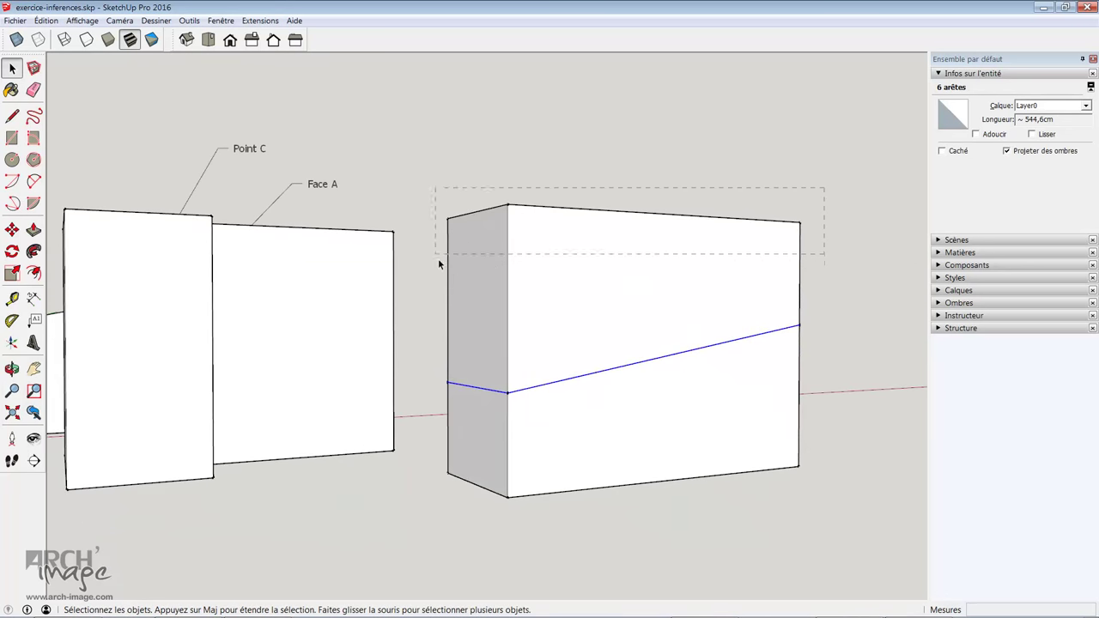
pyautogui.moveTo(438, 264); pyautogui.dragTo(471, 244)
pyautogui.press('Delete')
pyautogui.moveTo(499, 247)
pyautogui.mouseDown(button='middle')
pyautogui.moveTo(596, 275)
pyautogui.moveTo(647, 421)
pyautogui.mouseUp(button='middle')
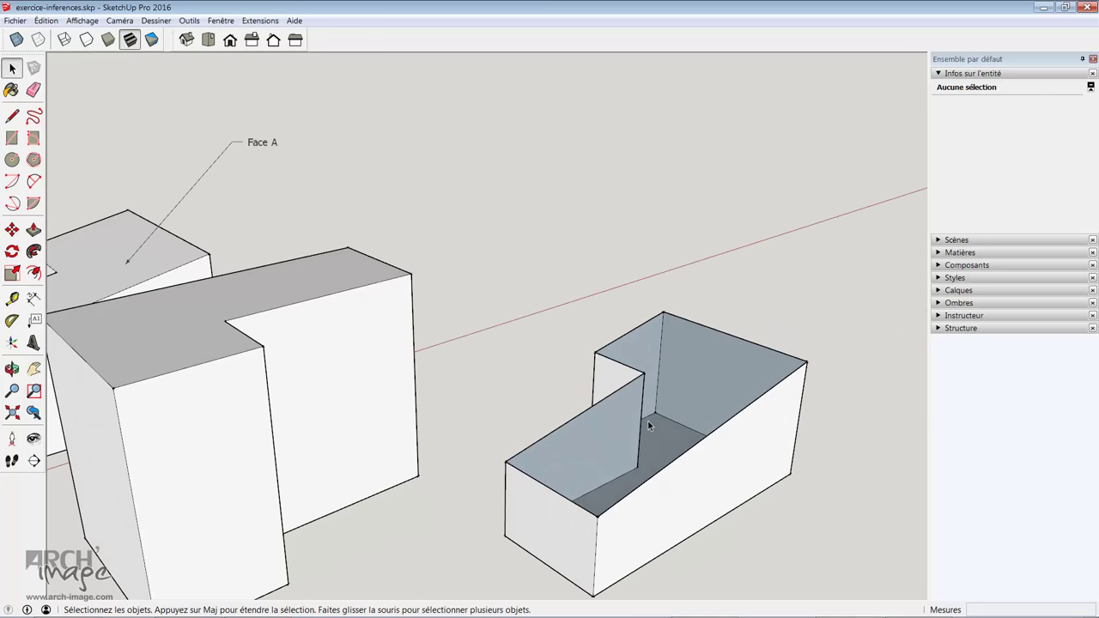
# Step: Draw a line between the sloped block's top corners to close its top face
pyautogui.press('l')
pyautogui.click(506, 462)
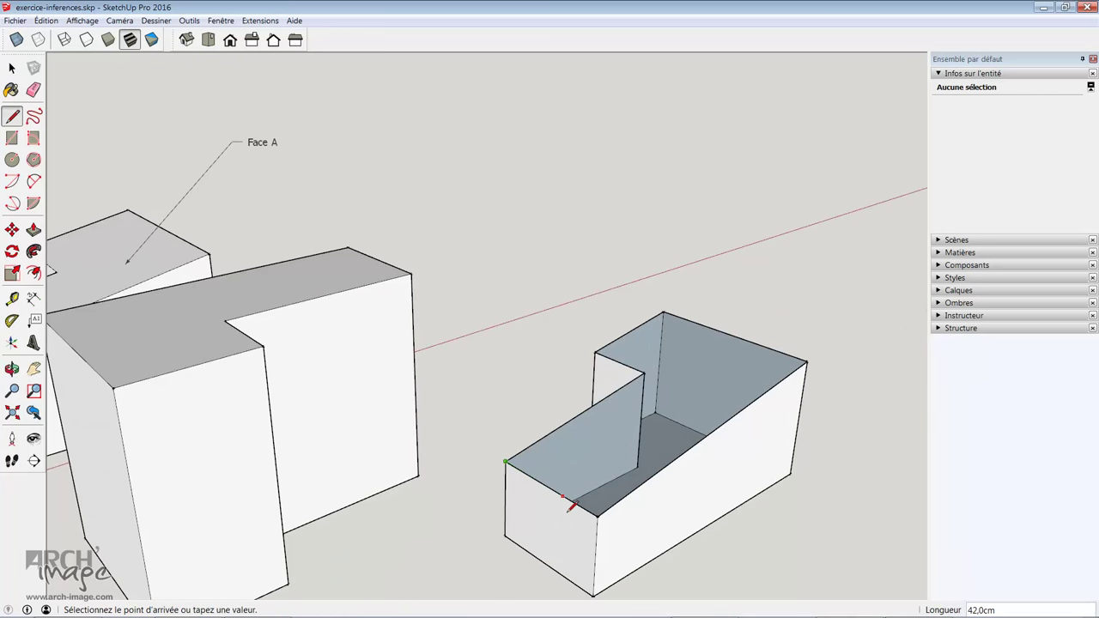
pyautogui.click(598, 518)
pyautogui.scroll(-3, 535, 387)
# Step: Select and delete the two extra blocks on the right, leaving the Point C and Face A blocks
pyautogui.moveTo(535, 387)
pyautogui.mouseDown(button='middle')
pyautogui.moveTo(730, 380)
pyautogui.moveTo(718, 461)
pyautogui.mouseUp(button='middle')
pyautogui.moveTo(718, 460); pyautogui.dragTo(713, 338)
pyautogui.press('space')
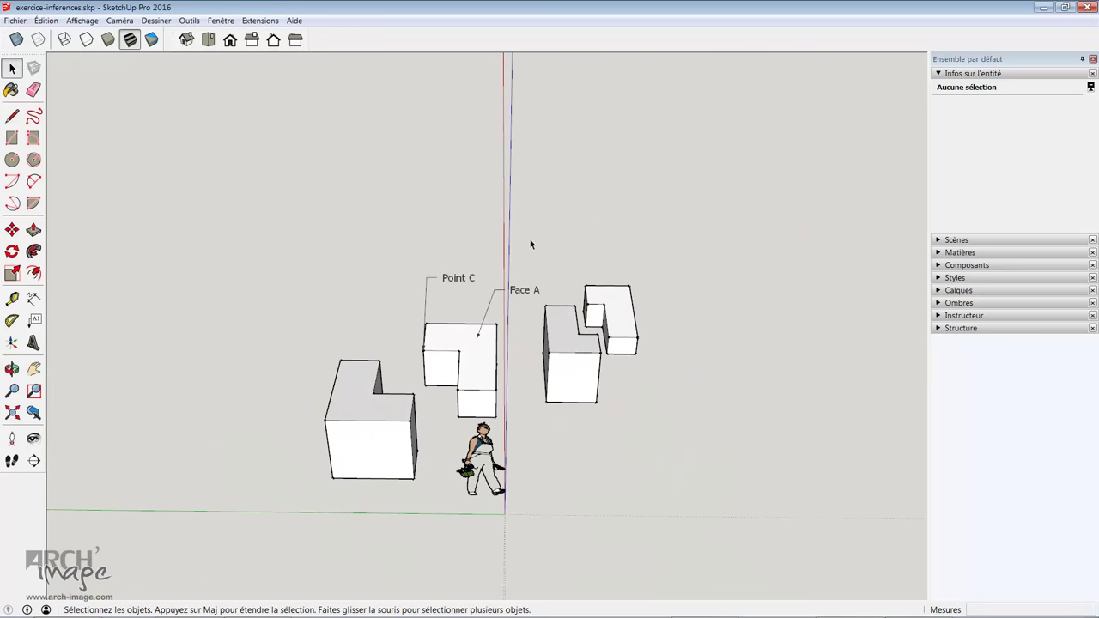
pyautogui.moveTo(528, 247); pyautogui.dragTo(689, 464)
pyautogui.moveTo(712, 412); pyautogui.dragTo(486, 426, button='middle')
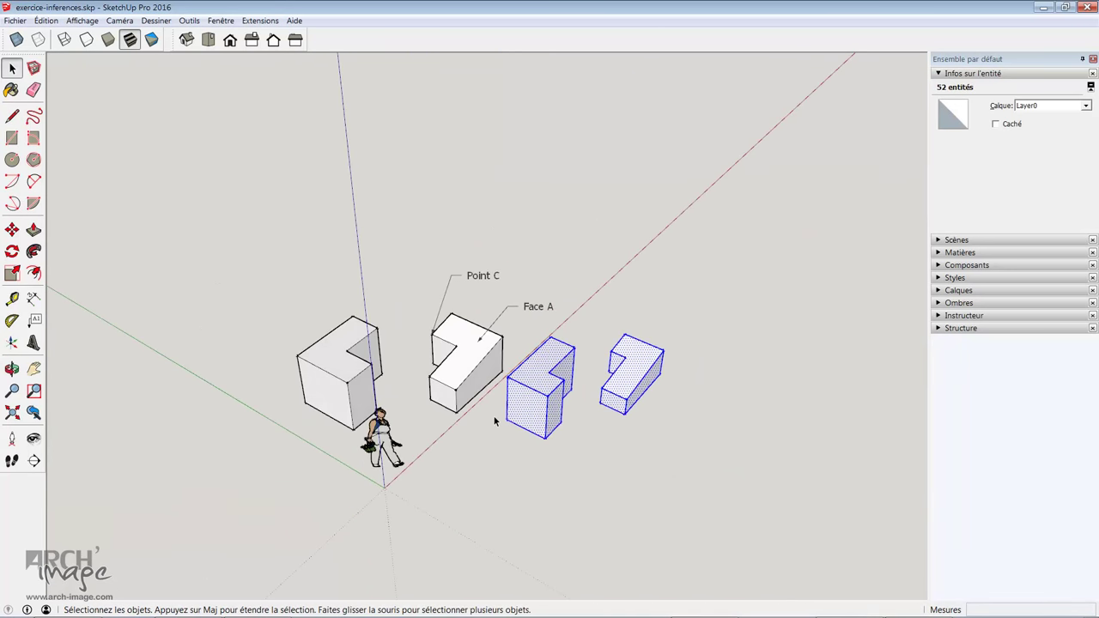
pyautogui.press('Delete')
pyautogui.moveTo(494, 384)
pyautogui.mouseDown(button='middle')
pyautogui.moveTo(275, 538)
pyautogui.moveTo(594, 439)
pyautogui.mouseUp(button='middle')
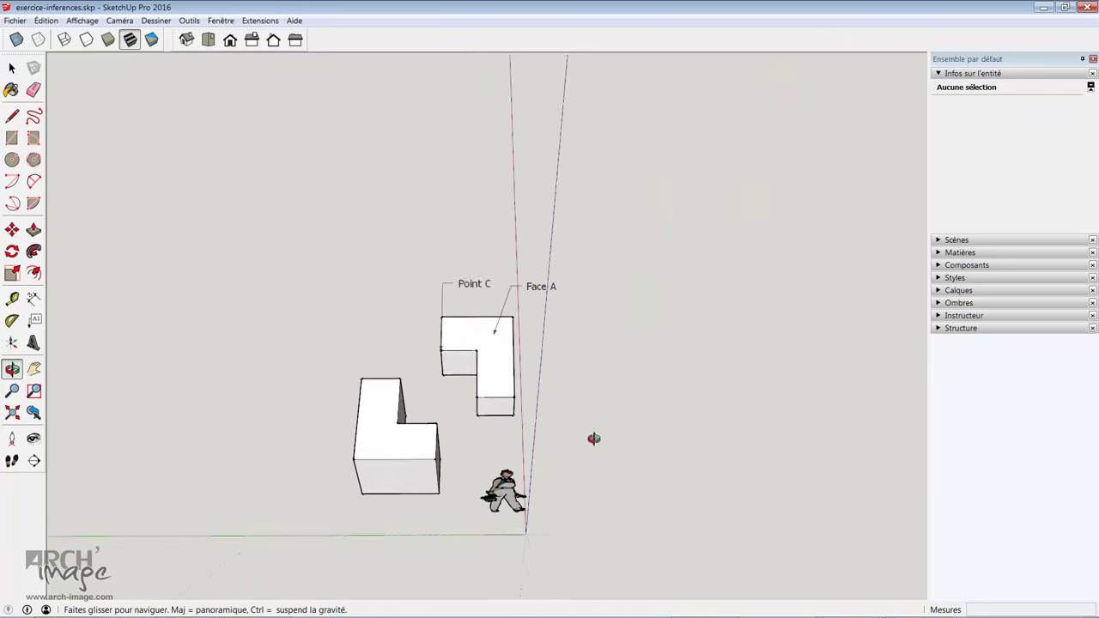
pyautogui.press('space')
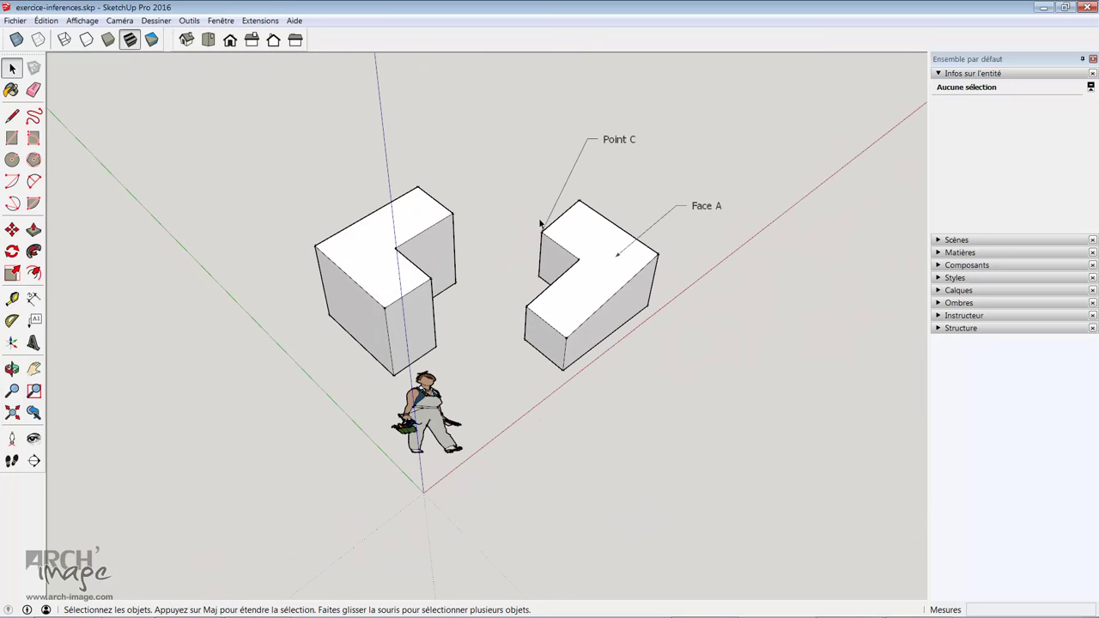
pyautogui.moveTo(564, 240); pyautogui.dragTo(556, 267, button='middle')
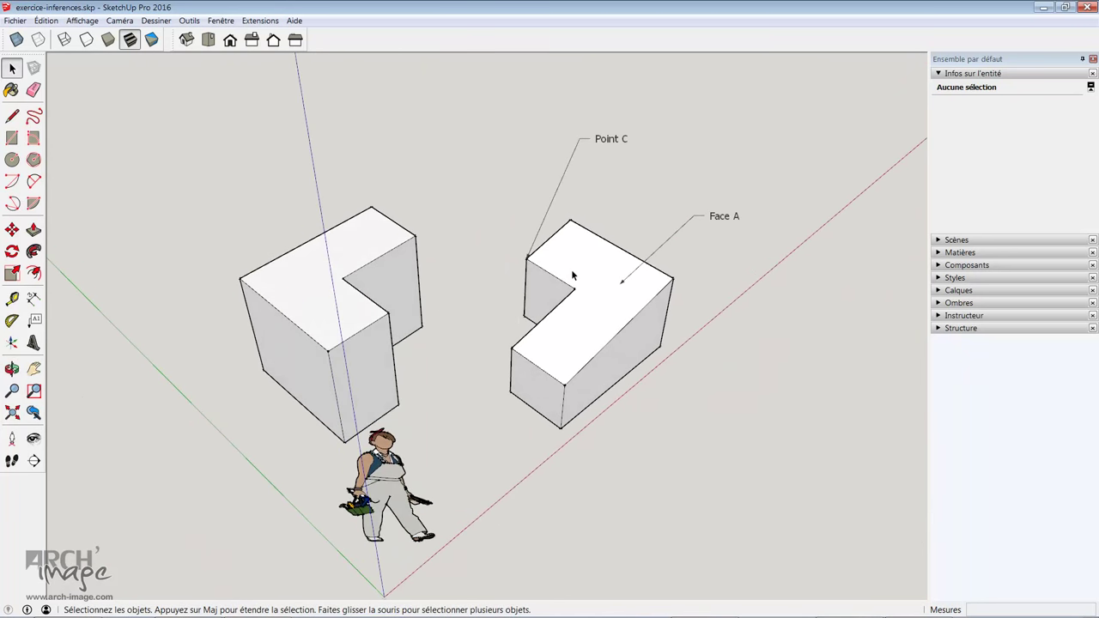
# Step: Select the sloped Face A top of the right block and choose the Rotate tool
pyautogui.click(573, 275)
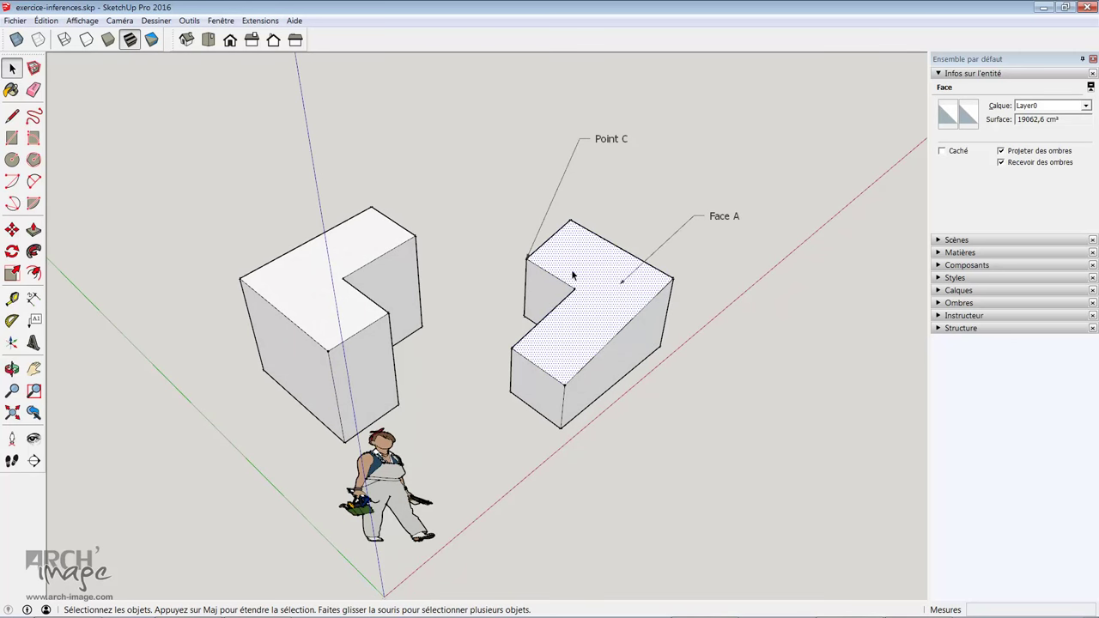
pyautogui.click(13, 253)
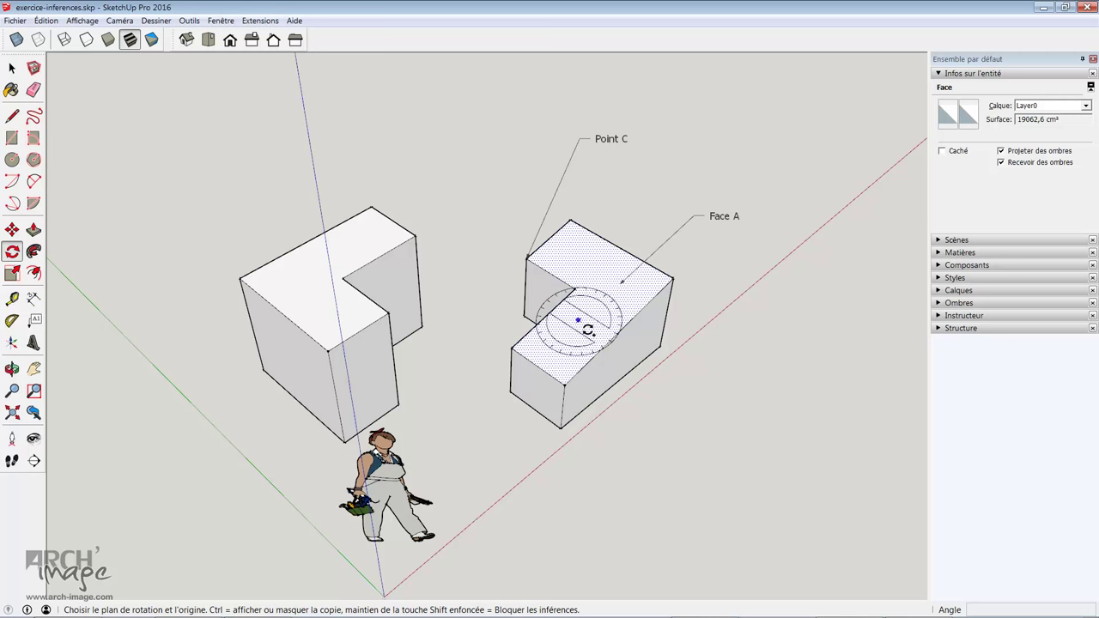
# Step: Rotate a copy of Face A 180° about the block edge so it cuts the Point C block
pyautogui.press('shift')
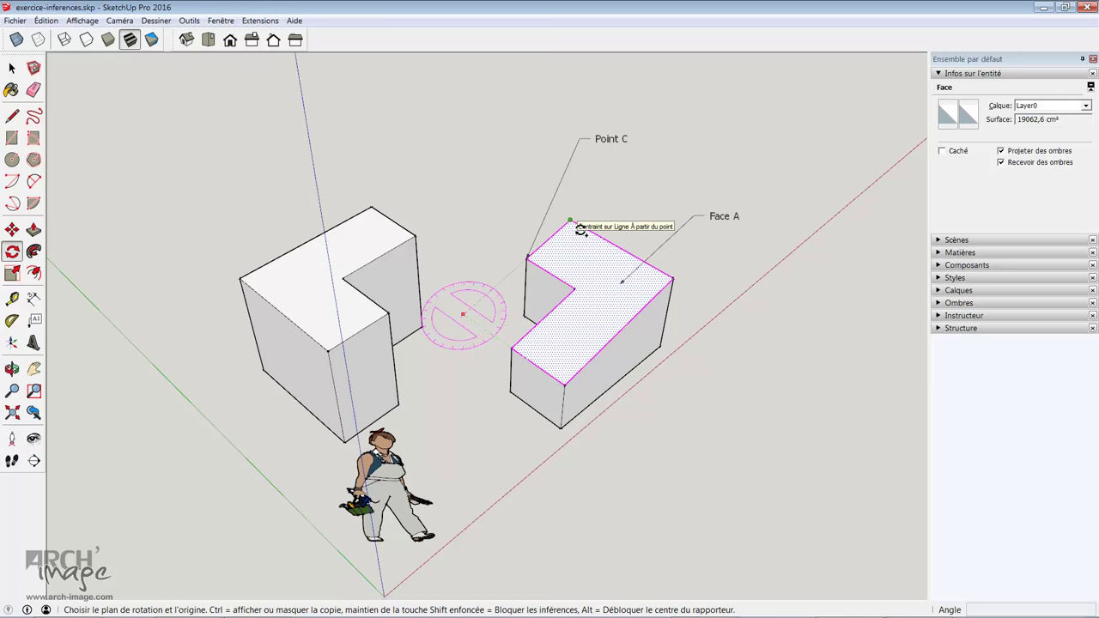
pyautogui.click(580, 232)
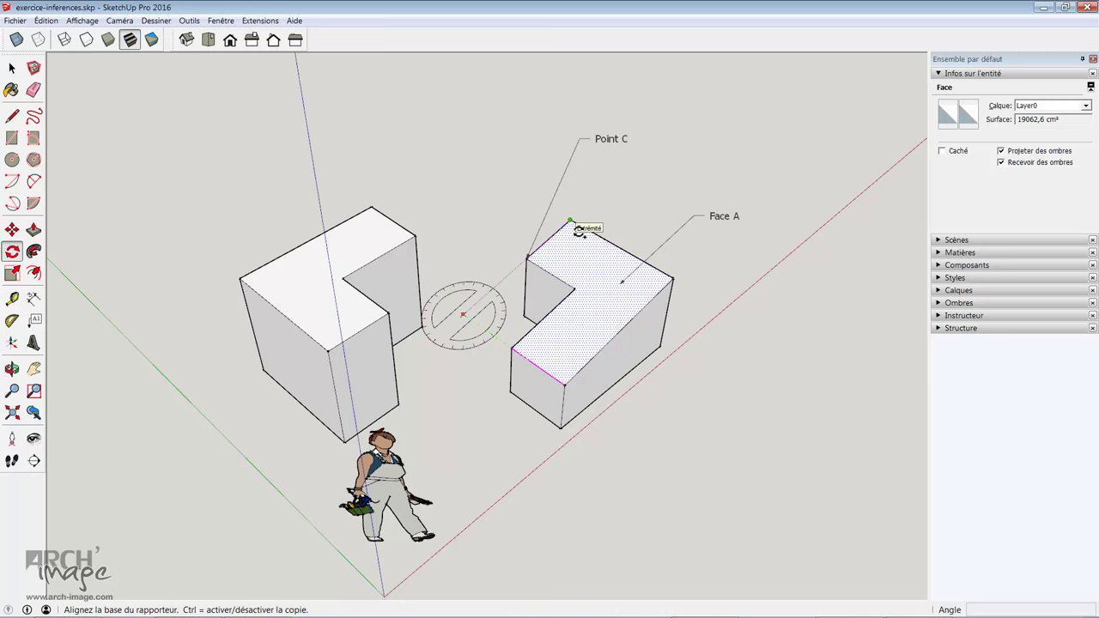
pyautogui.click(578, 231)
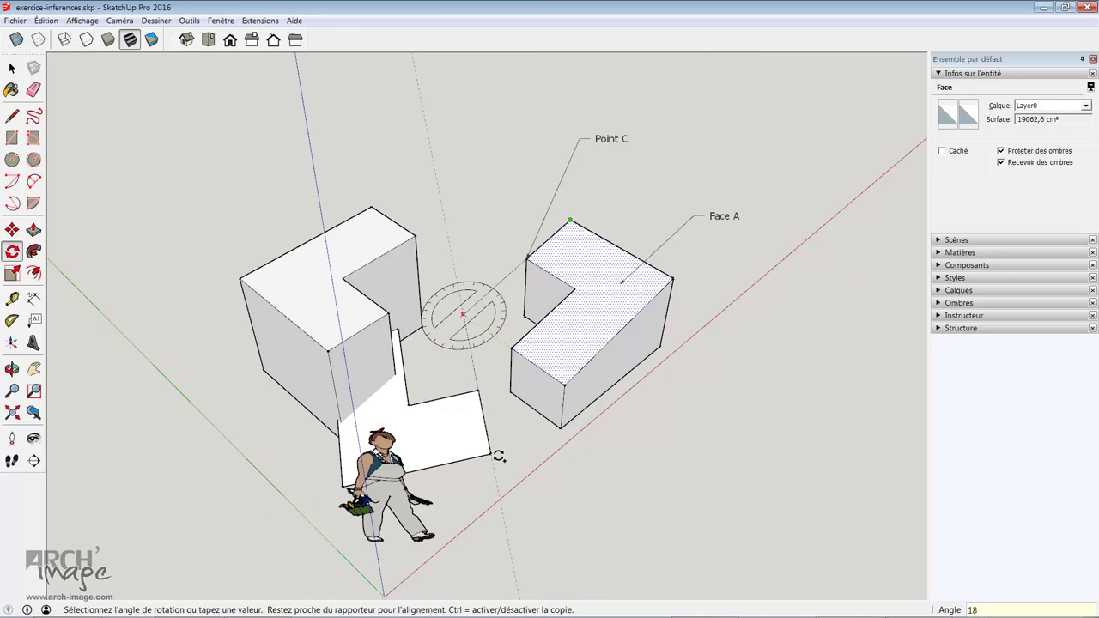
pyautogui.write('0')
pyautogui.press('Return')
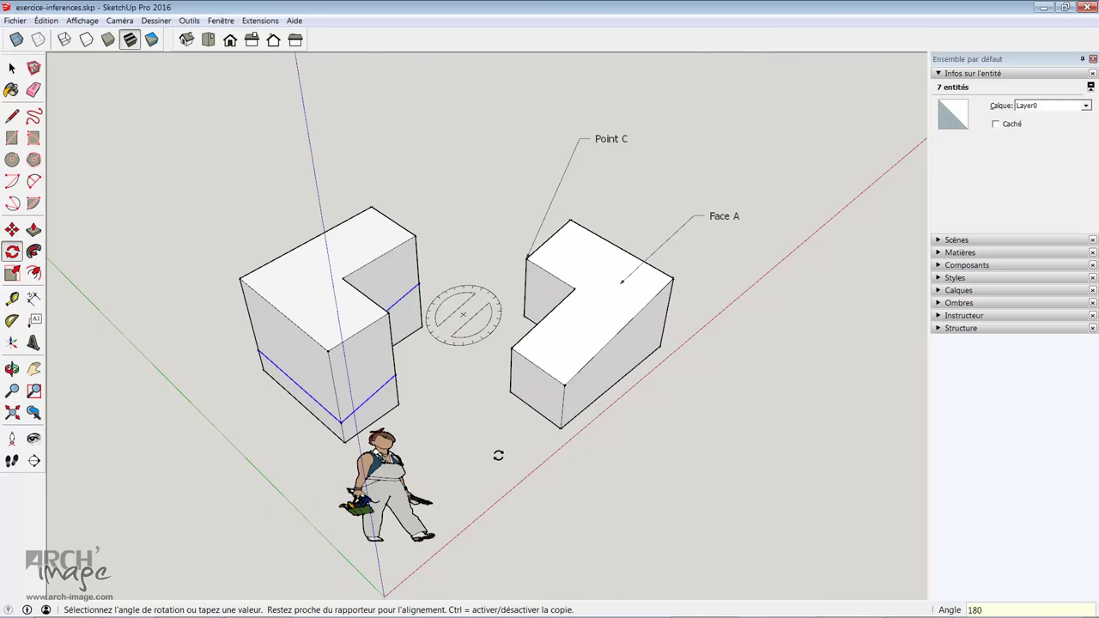
# Step: Delete the left block's upper faces above the new edges, giving it a sloped top
pyautogui.press('space')
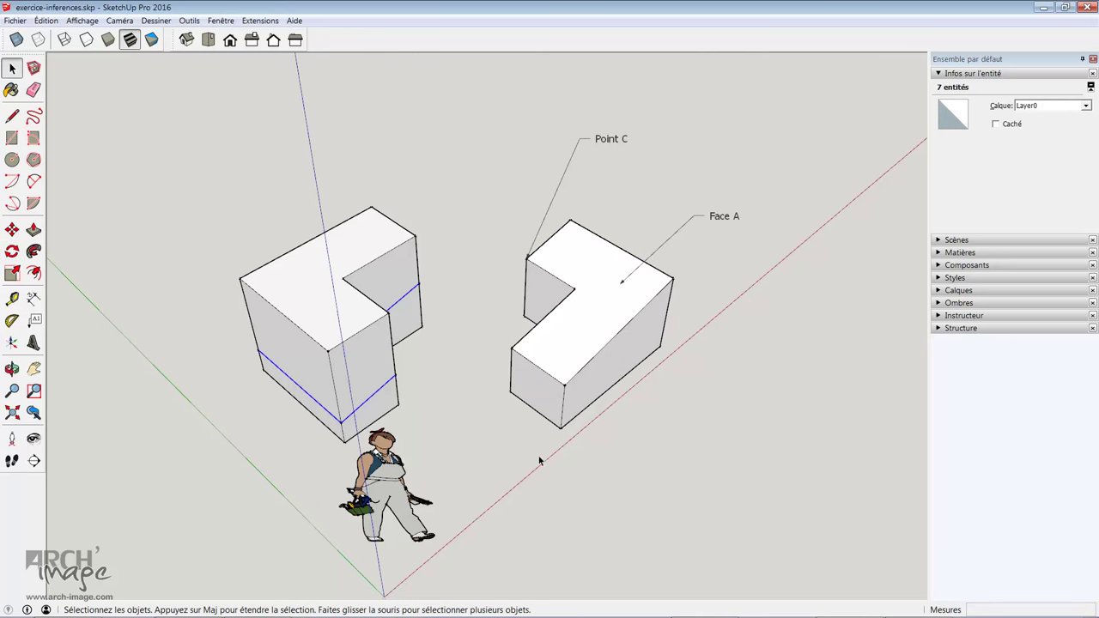
pyautogui.moveTo(498, 455); pyautogui.dragTo(335, 223, button='middle')
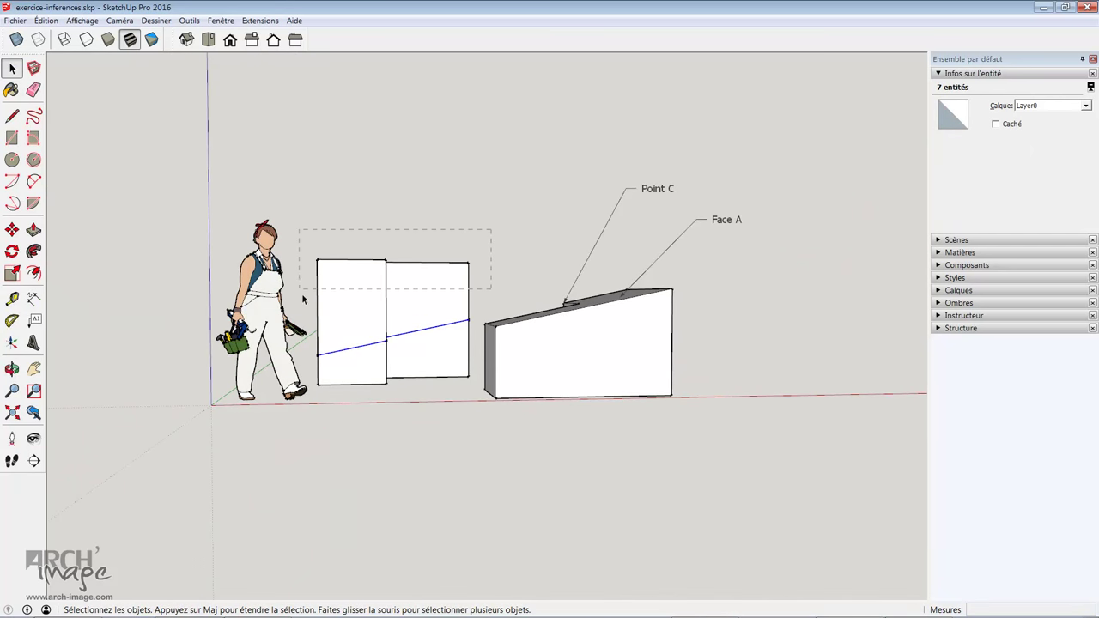
pyautogui.moveTo(302, 298); pyautogui.dragTo(304, 289)
pyautogui.press('Delete')
pyautogui.moveTo(313, 288); pyautogui.dragTo(599, 449, button='middle')
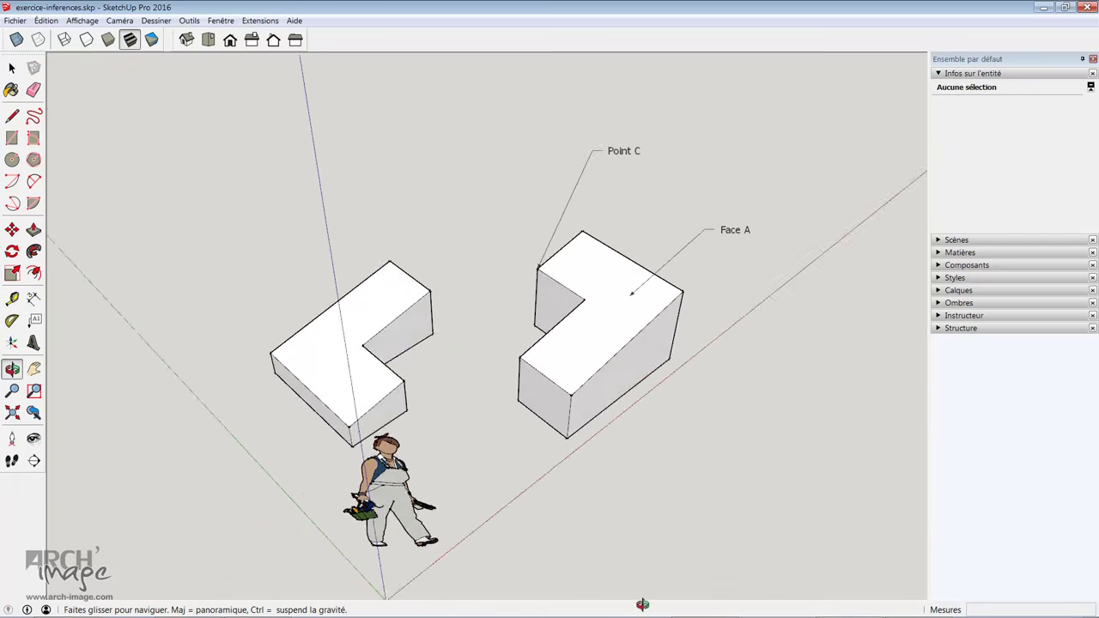
pyautogui.moveTo(410, 375)
pyautogui.mouseDown(button='middle')
pyautogui.moveTo(480, 442)
pyautogui.moveTo(529, 405)
pyautogui.moveTo(451, 326)
pyautogui.moveTo(461, 337)
pyautogui.moveTo(520, 286)
pyautogui.mouseUp(button='middle')
pyautogui.scroll(-2, 462, 338)
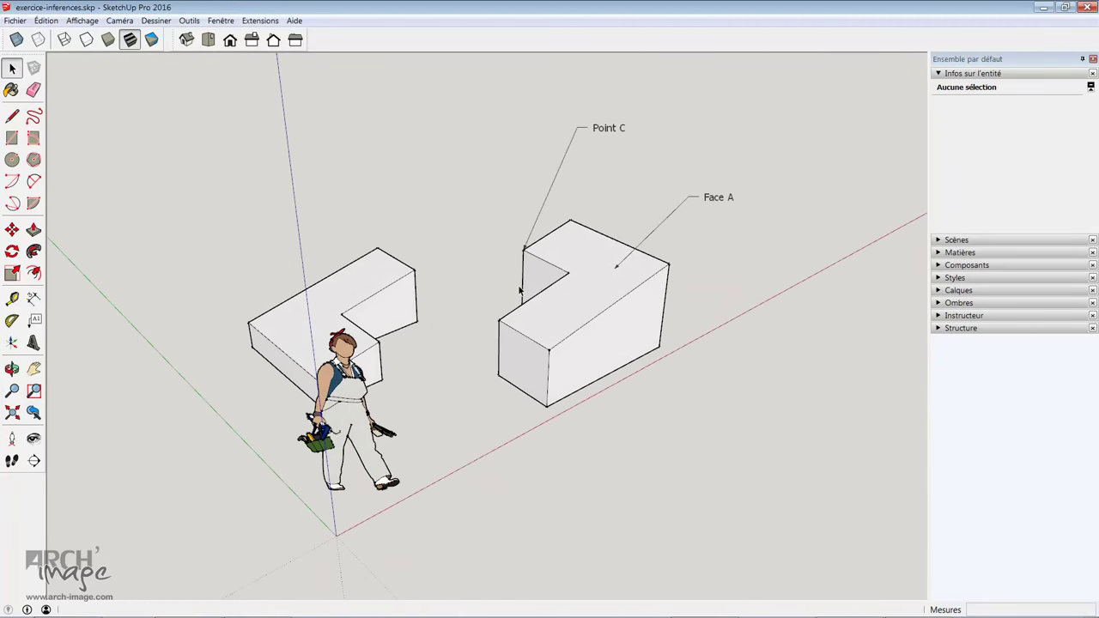